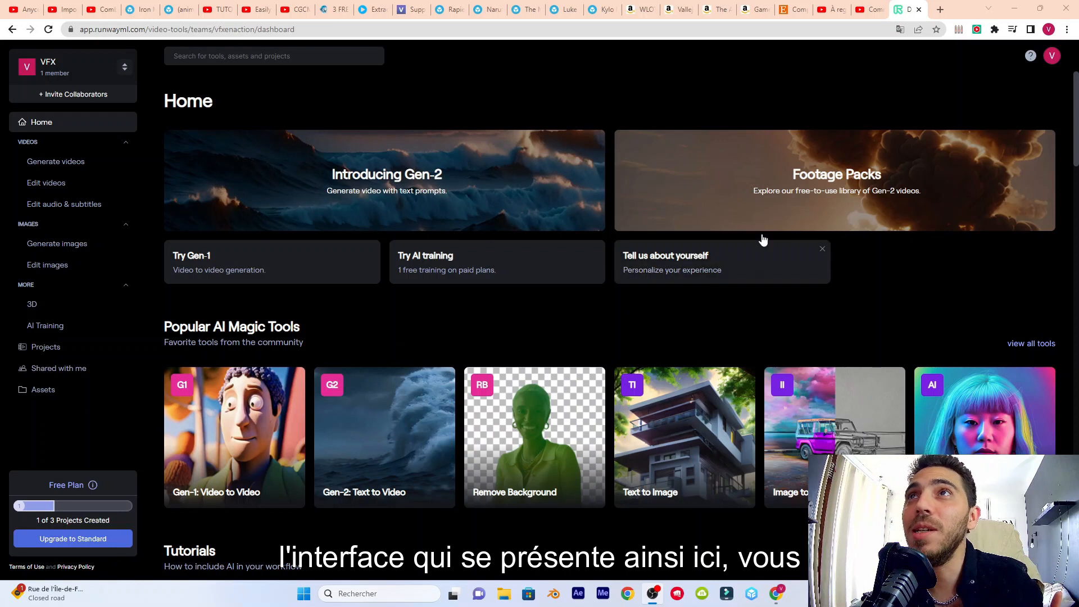
{"action": "left_click", "coordinate": [1052, 55]}
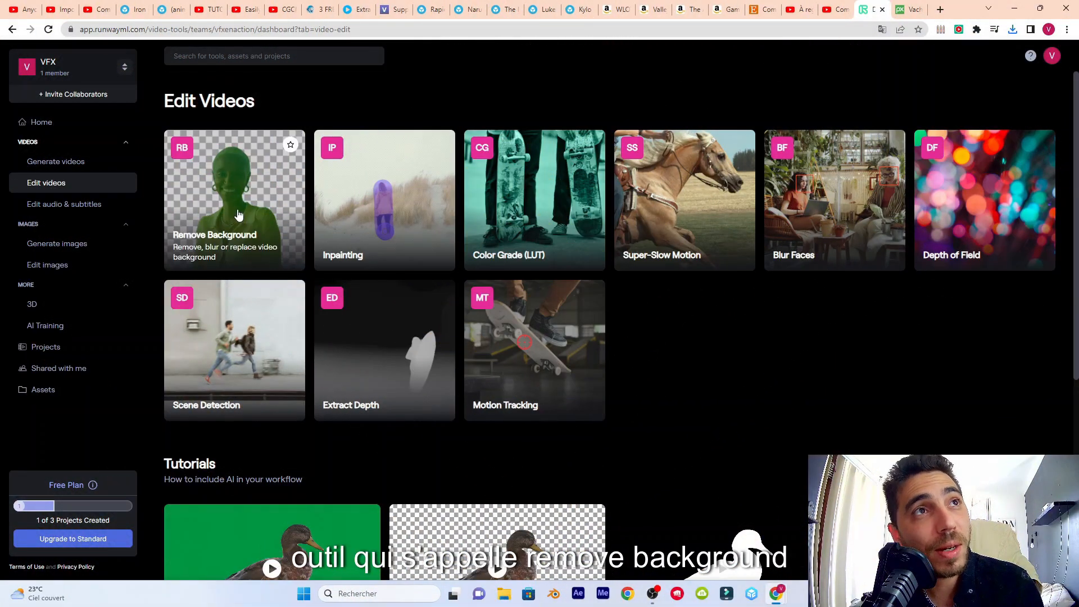
Start a Remove Background project with the highland_cows_-_65903 (1080p) video from Downloads placed on its timeline.
{"action": "left_click", "coordinate": [249, 195]}
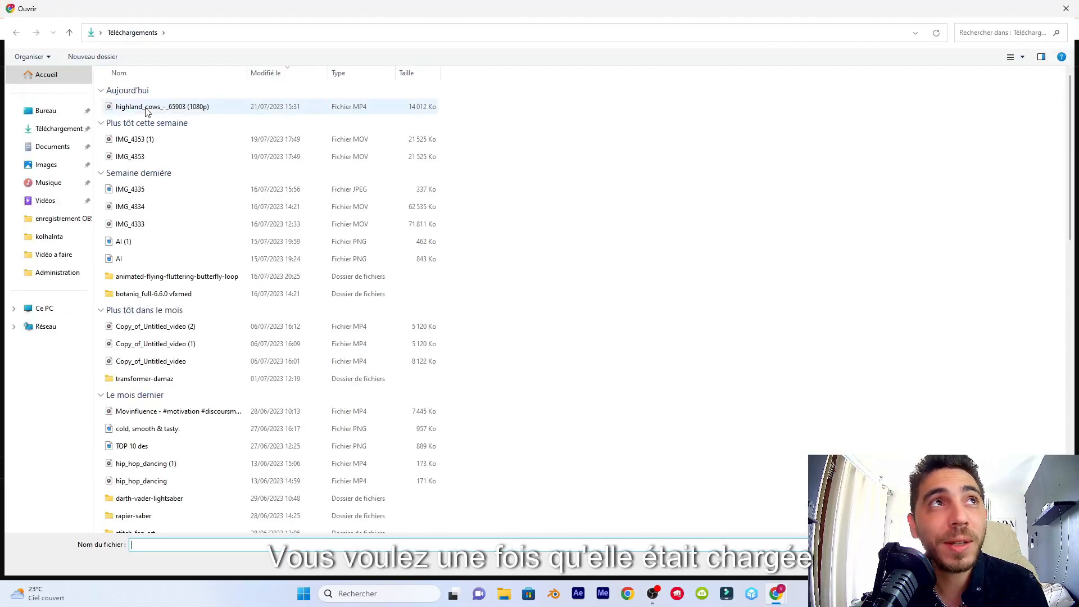
{"action": "double_click", "coordinate": [110, 112]}
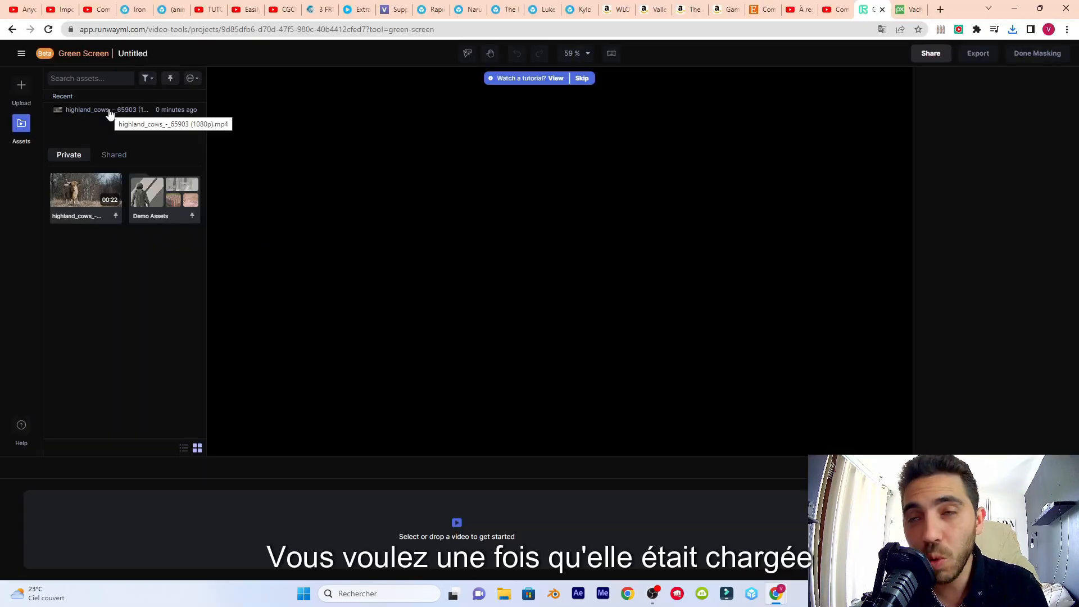
{"action": "left_click_drag", "start_coordinate": [111, 113], "coordinate": [194, 524]}
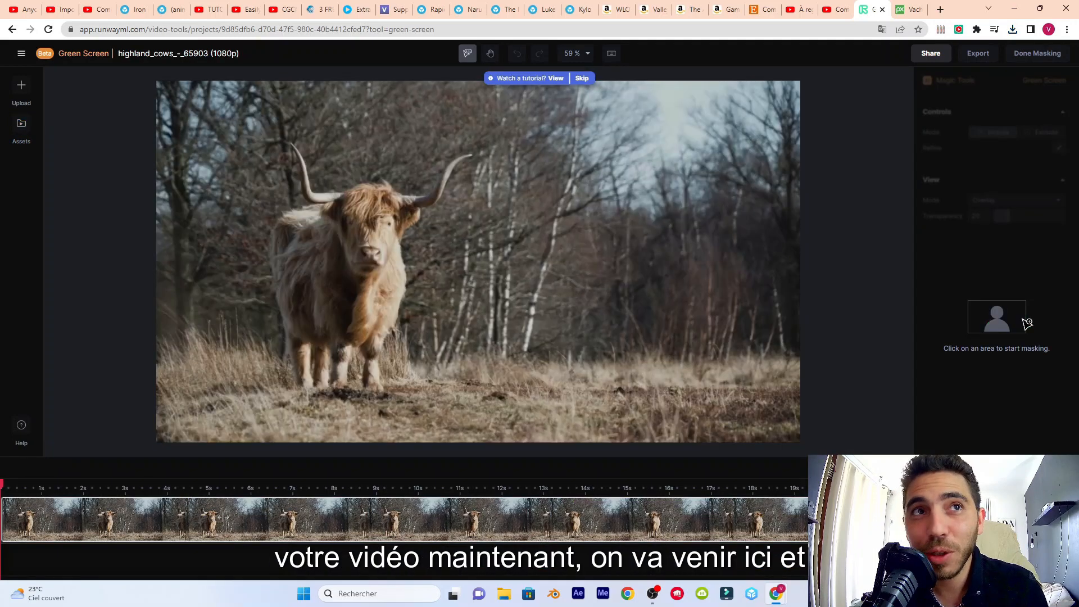
Mask the highland cow in the first frame, including the pale fur on its back.
{"action": "left_click", "coordinate": [344, 279]}
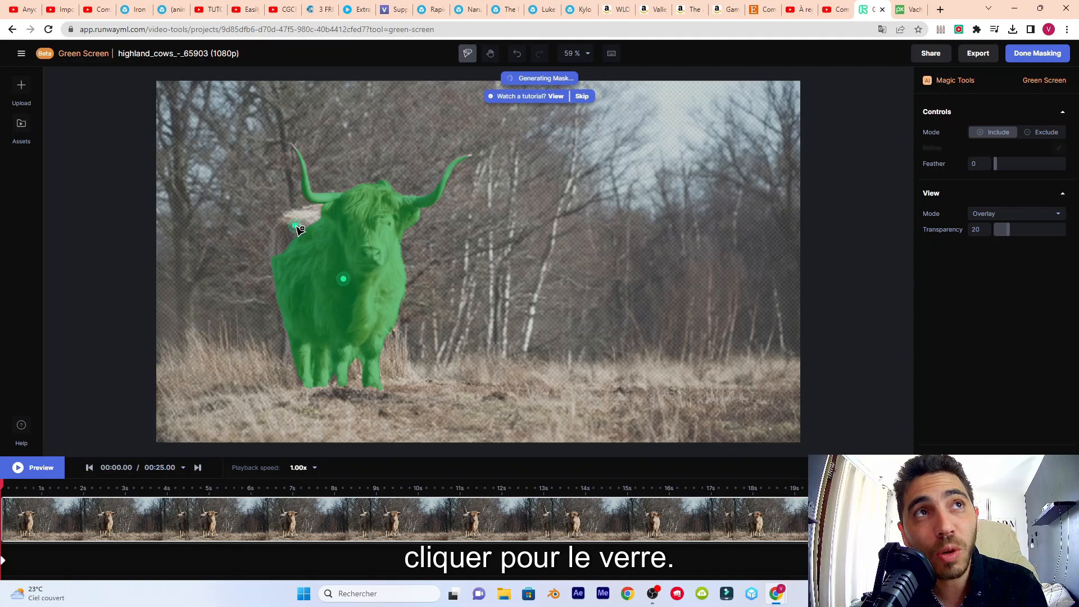
{"action": "left_click", "coordinate": [307, 215]}
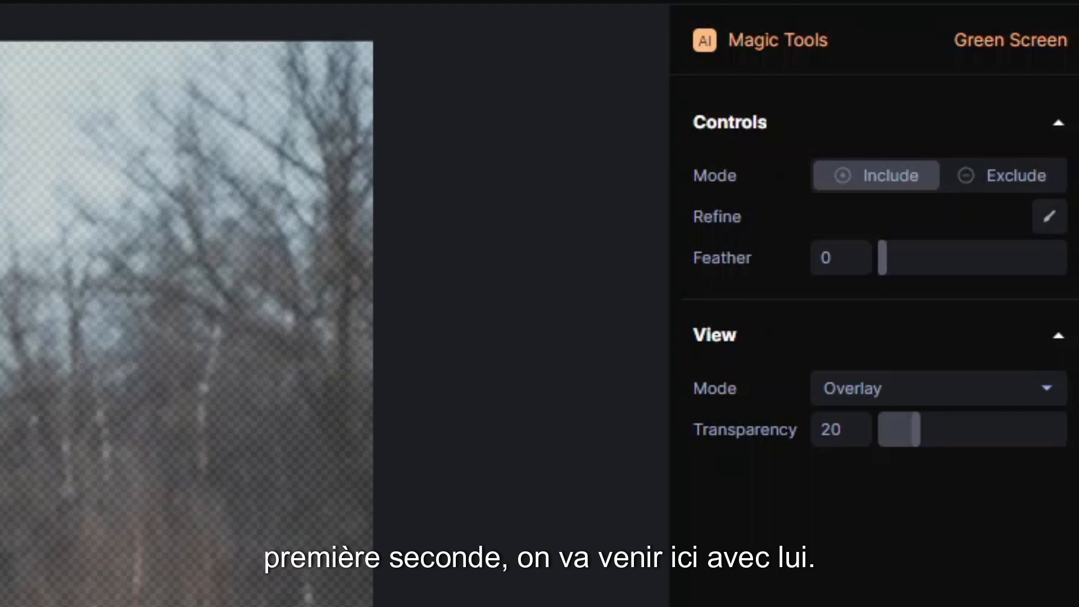
Set the mask view mode to Preview and play the opening seconds of the cow against the green background.
{"action": "left_click", "coordinate": [912, 389]}
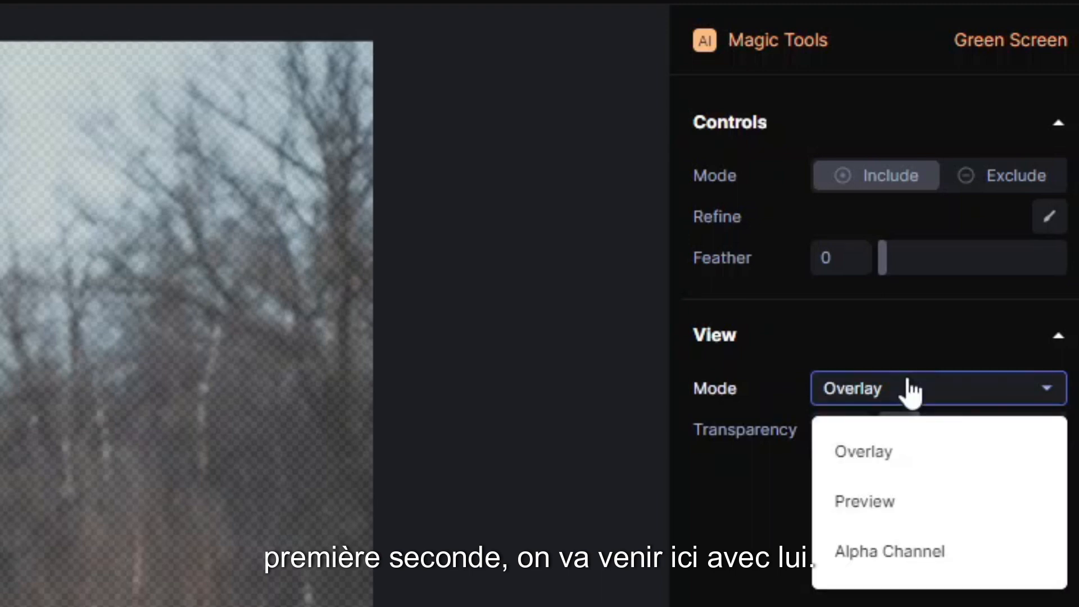
{"action": "left_click", "coordinate": [887, 502]}
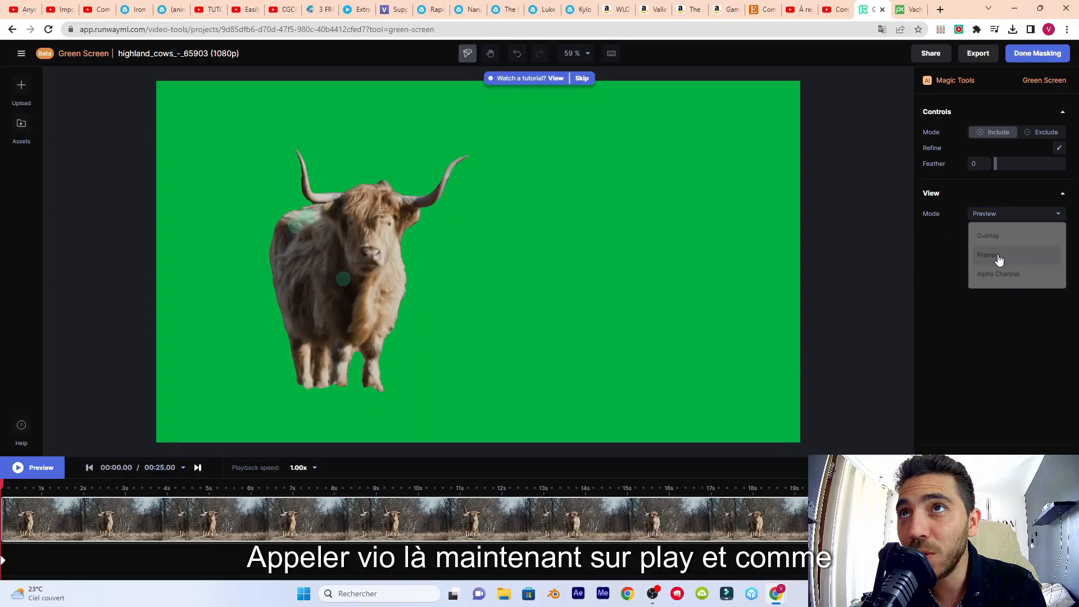
{"action": "left_click", "coordinate": [31, 472]}
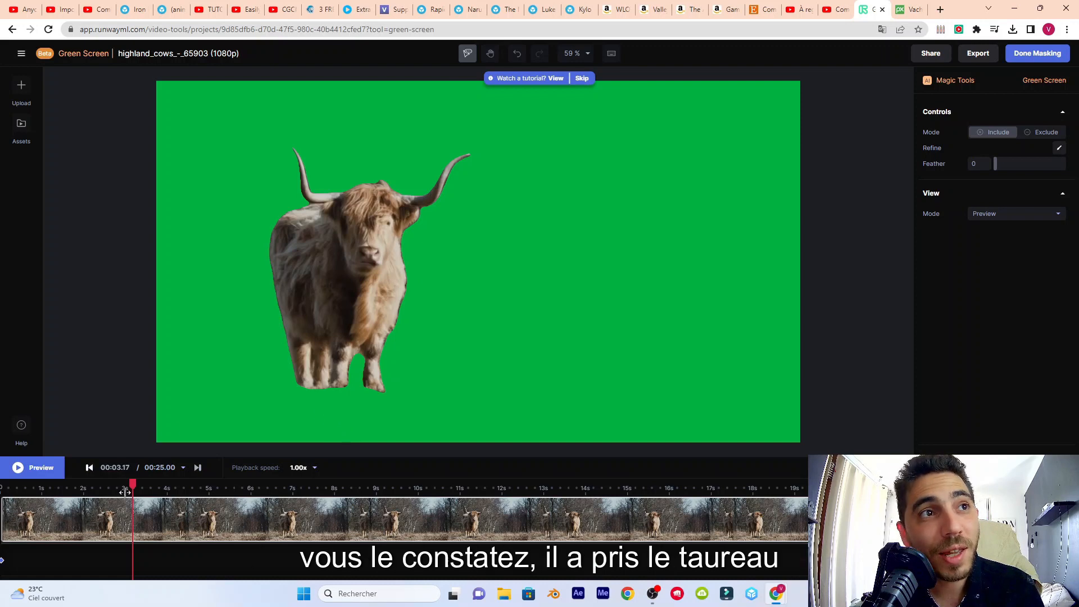
At 2.92 s, exclude the gap between the cow's two leftmost legs from the mask.
{"action": "left_click", "coordinate": [123, 474]}
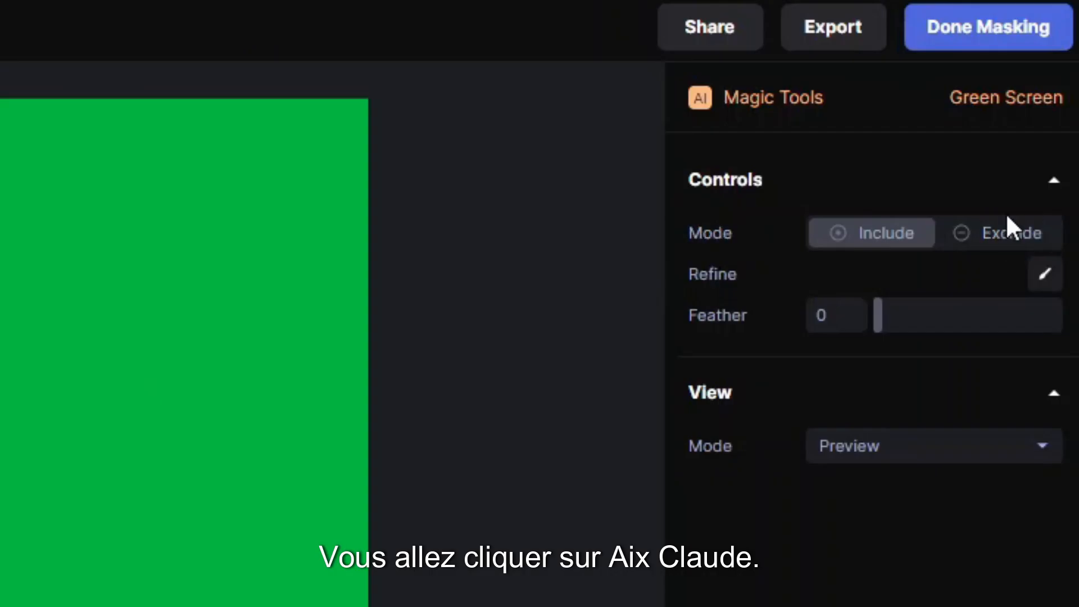
{"action": "left_click", "coordinate": [1047, 133]}
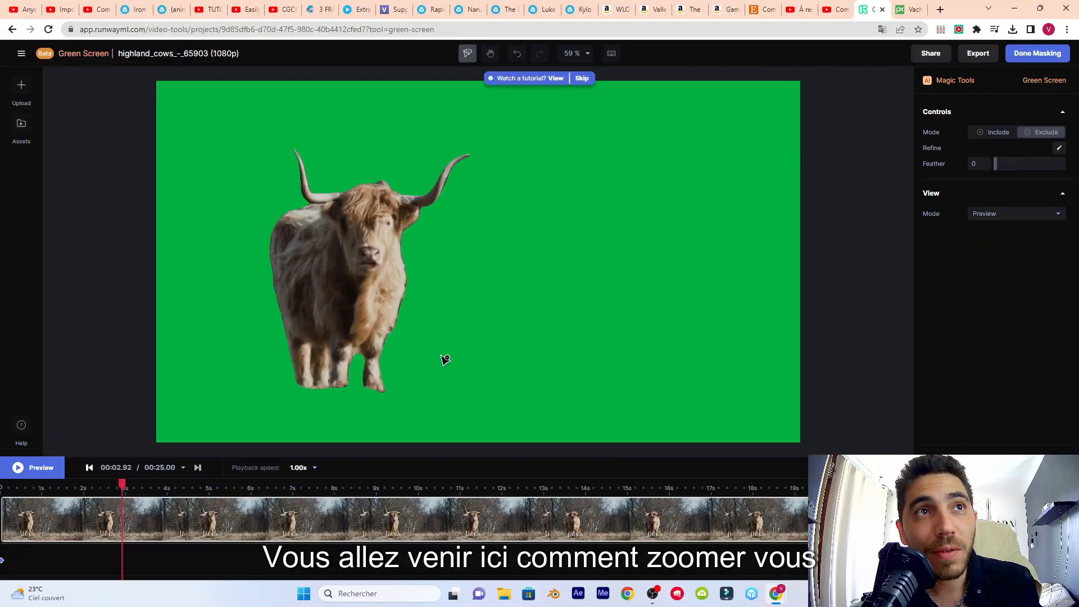
{"action": "left_click", "coordinate": [490, 54]}
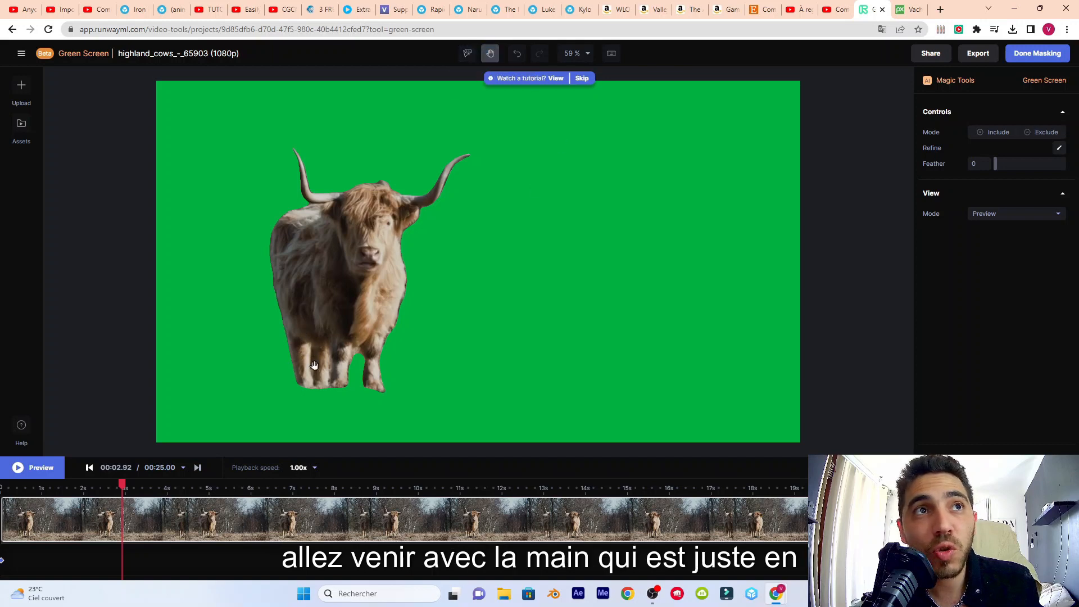
{"action": "left_click_drag", "start_coordinate": [314, 366], "coordinate": [346, 362]}
{"action": "left_click", "coordinate": [574, 53]}
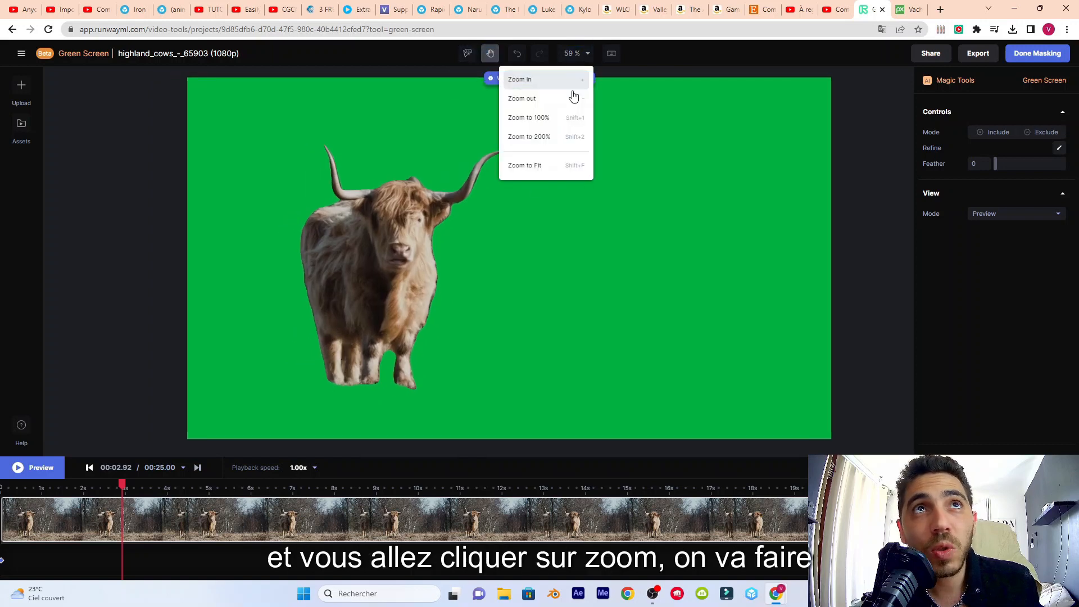
{"action": "left_click", "coordinate": [562, 163]}
{"action": "left_click_drag", "start_coordinate": [490, 274], "coordinate": [562, 107]}
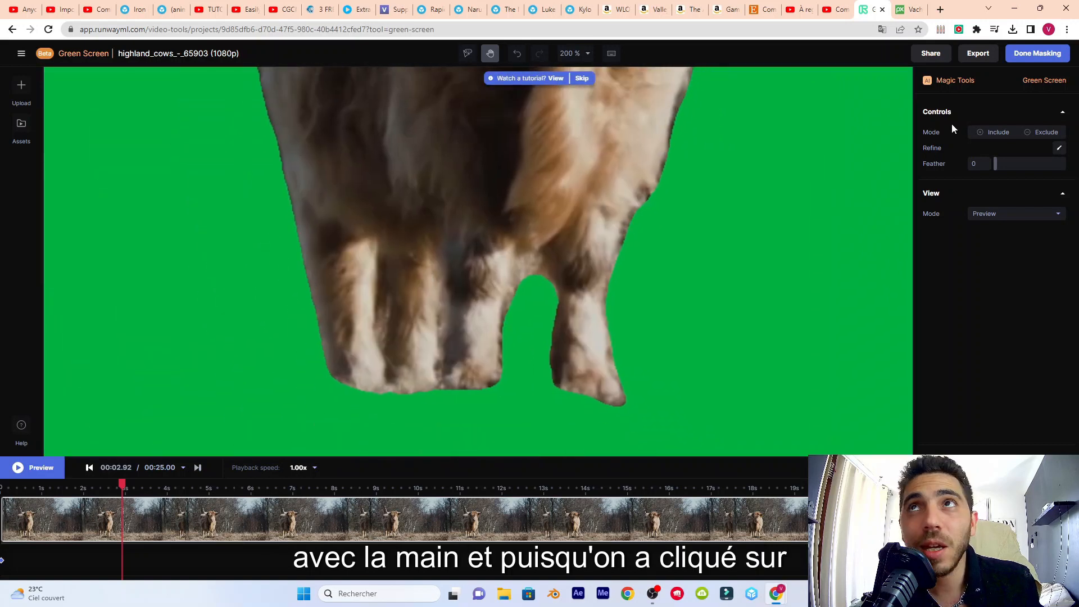
{"action": "left_click", "coordinate": [1043, 134]}
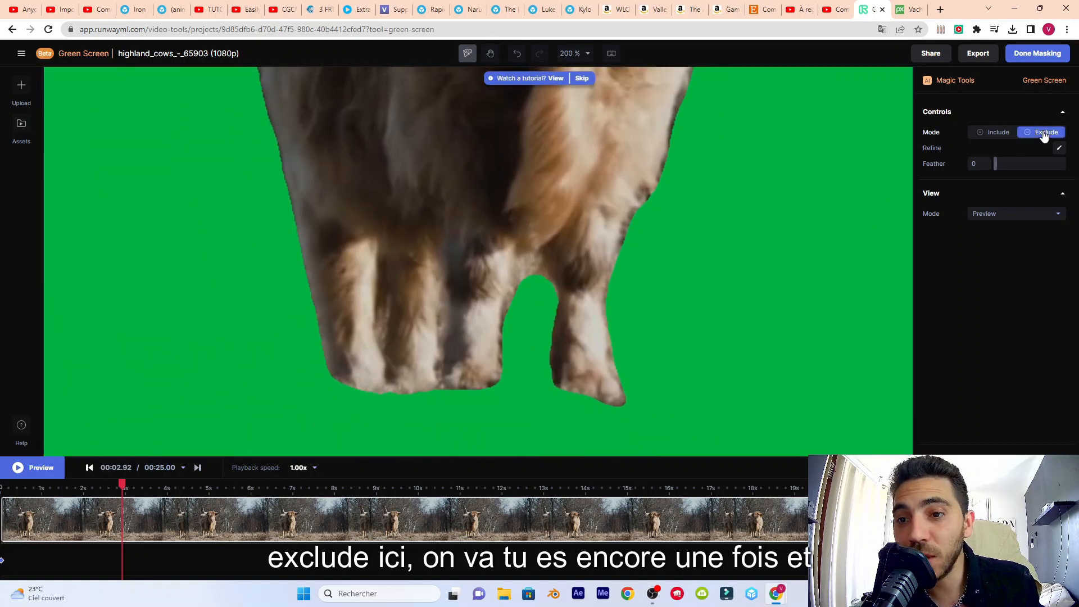
{"action": "left_click", "coordinate": [382, 315]}
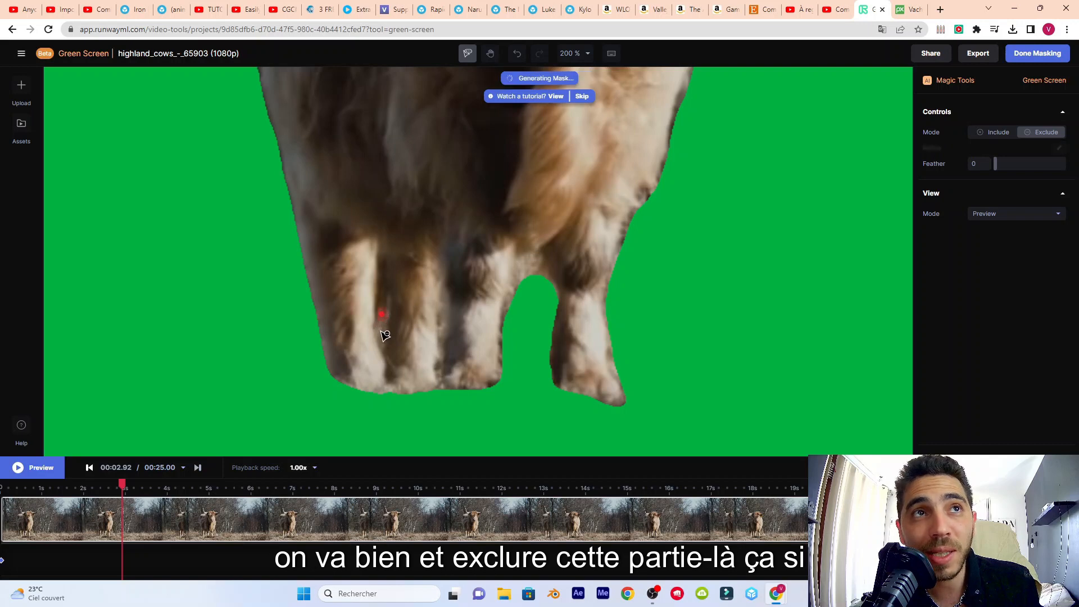
{"action": "scroll", "coordinate": [586, 264], "scroll_direction": "up", "scroll_amount": 10}
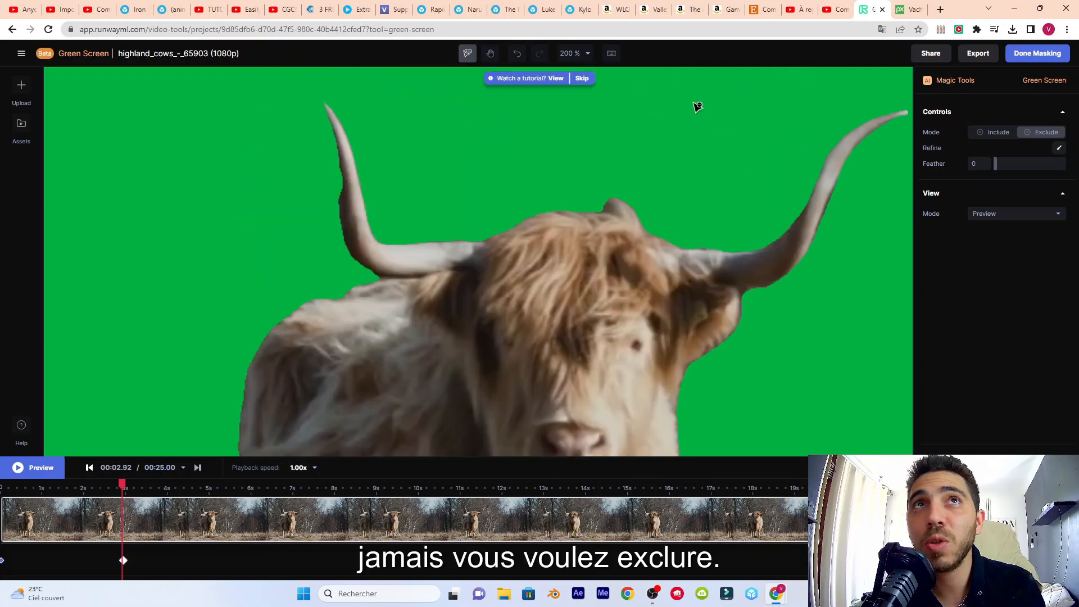
Fit the whole frame in view and finish masking the cow clip.
{"action": "left_click", "coordinate": [565, 54]}
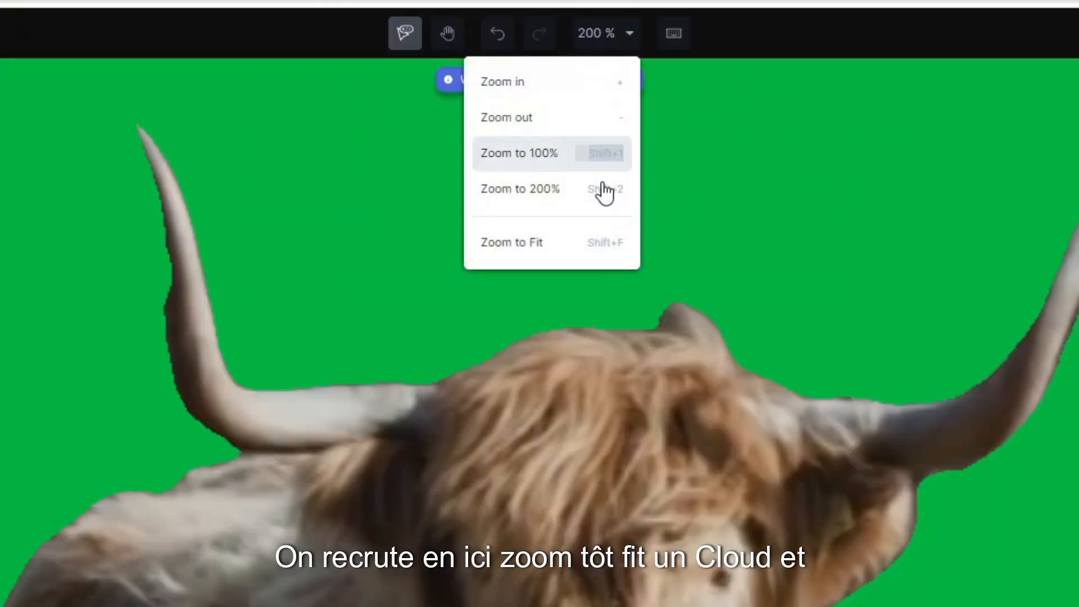
{"action": "left_click", "coordinate": [544, 167]}
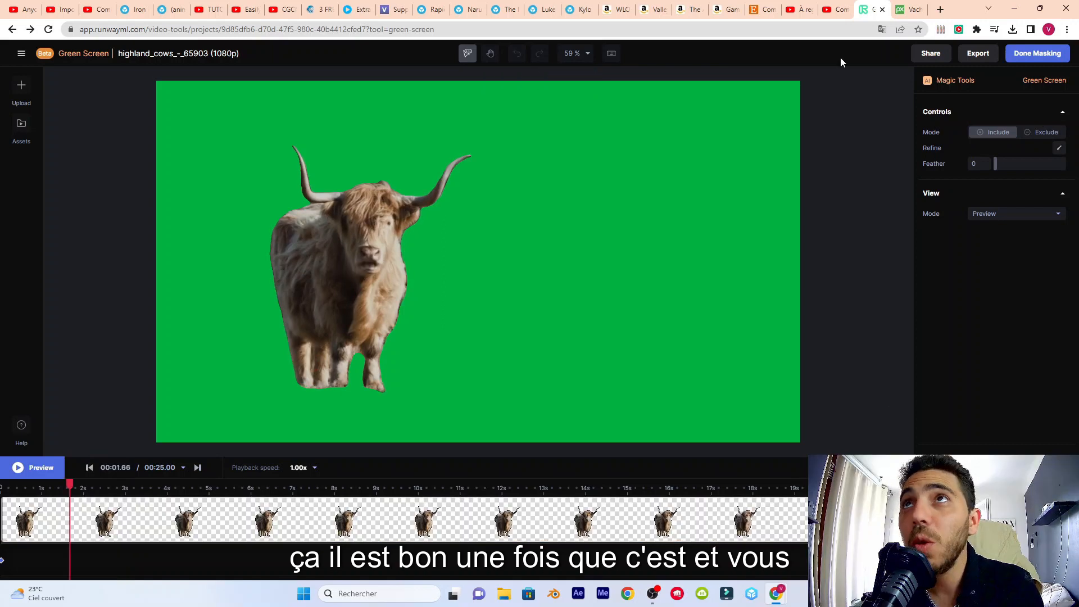
{"action": "left_click", "coordinate": [1038, 55]}
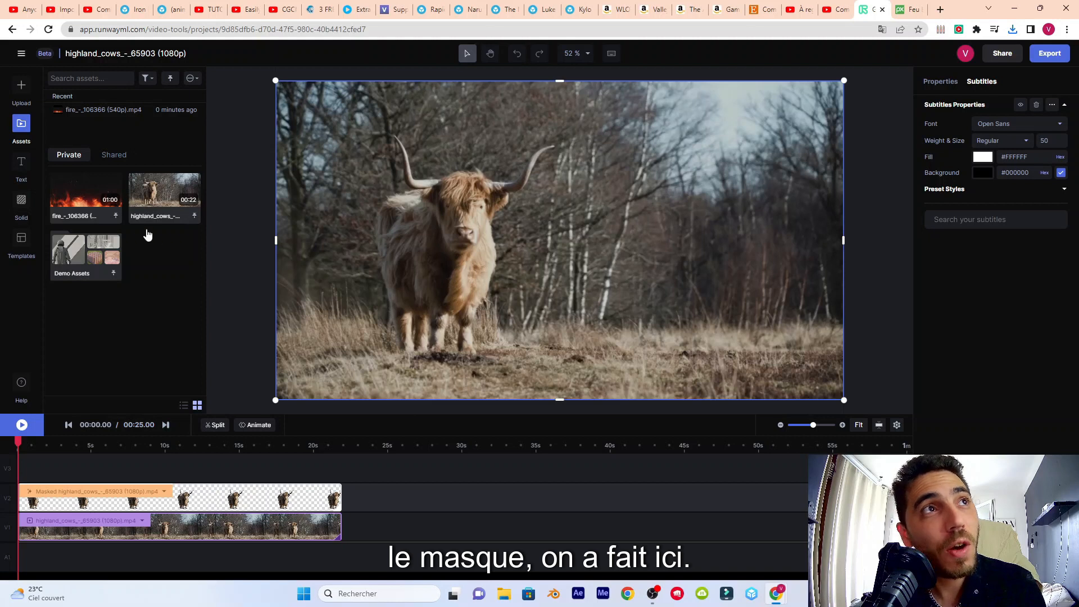
Replace the original background footage with the fire clip, trimmed to the masked cow clip's length, and move the cow lower in the frame.
{"action": "left_click_drag", "start_coordinate": [90, 196], "coordinate": [32, 552]}
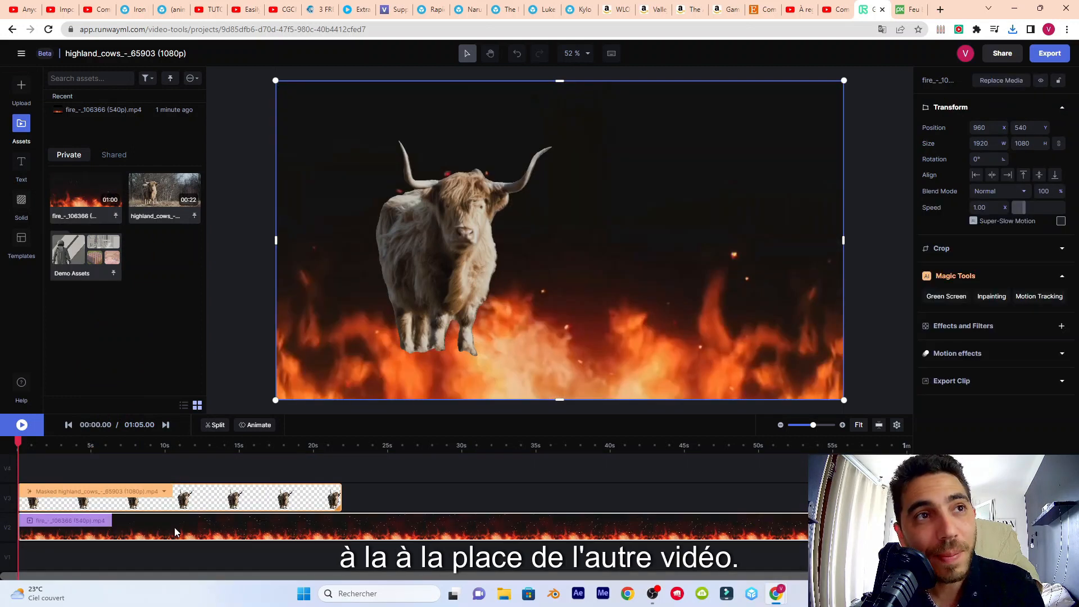
{"action": "left_click_drag", "start_coordinate": [421, 234], "coordinate": [404, 273]}
{"action": "left_click_drag", "start_coordinate": [397, 280], "coordinate": [394, 284]}
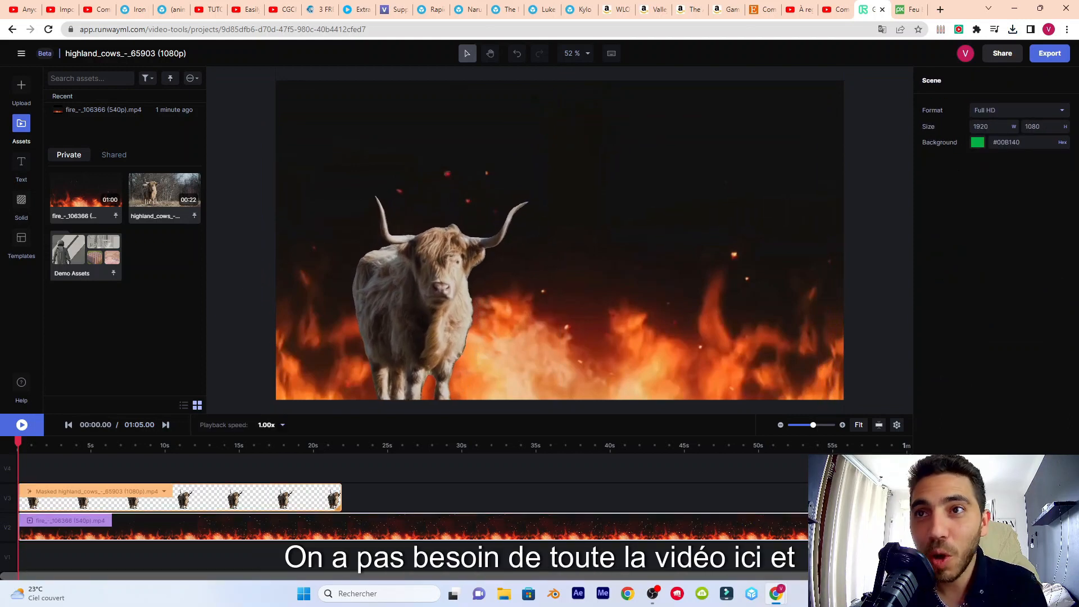
{"action": "left_click_drag", "start_coordinate": [905, 528], "coordinate": [341, 538]}
Add a text layer to the composition that reads "Culte".
{"action": "left_click", "coordinate": [20, 166]}
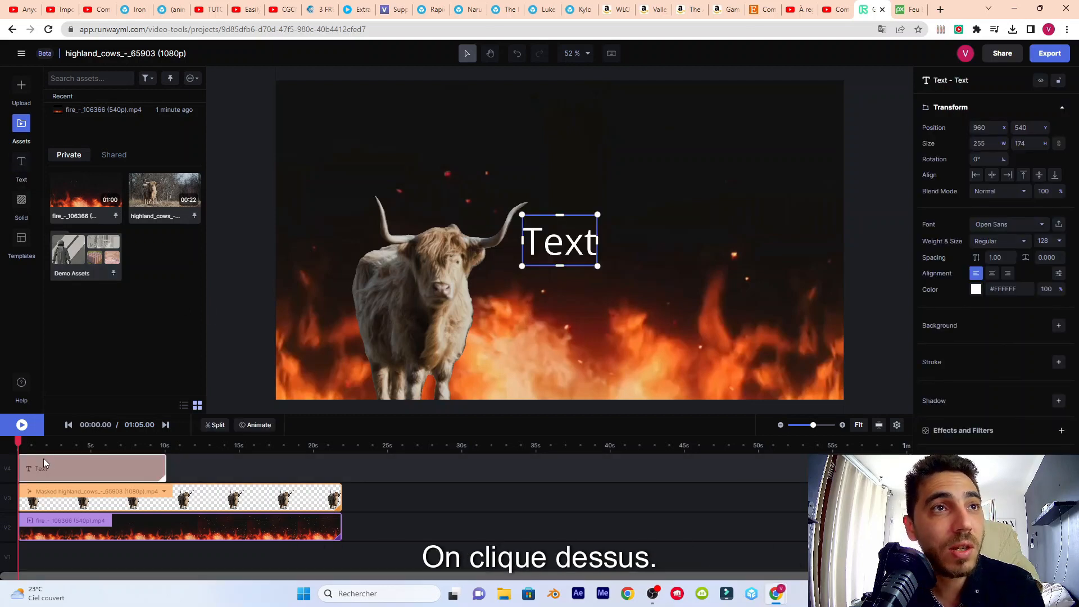
{"action": "double_click", "coordinate": [545, 239]}
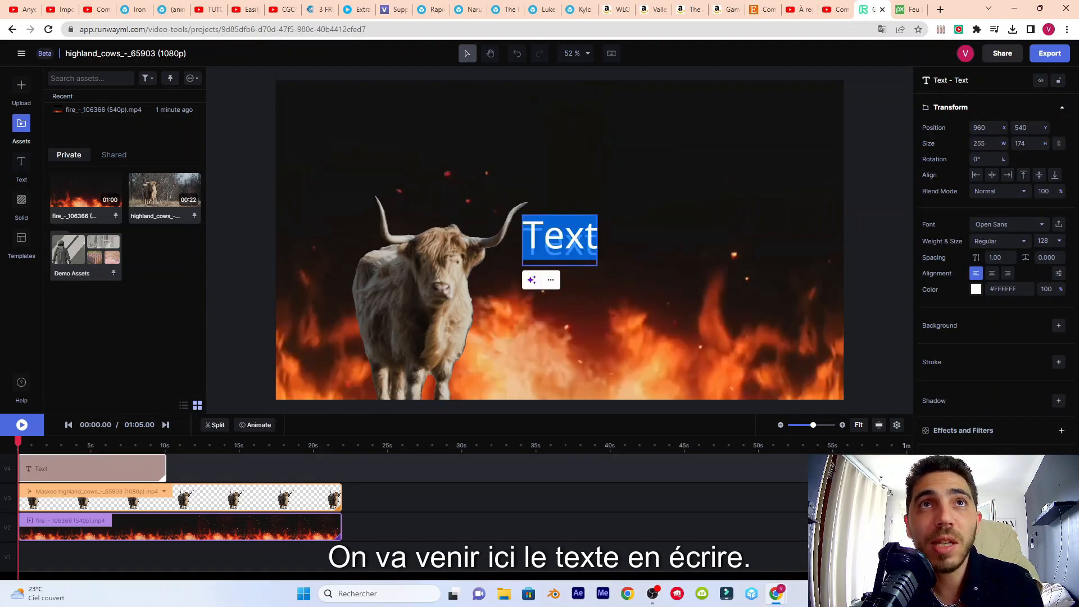
{"action": "key", "text": "BackSpace"}
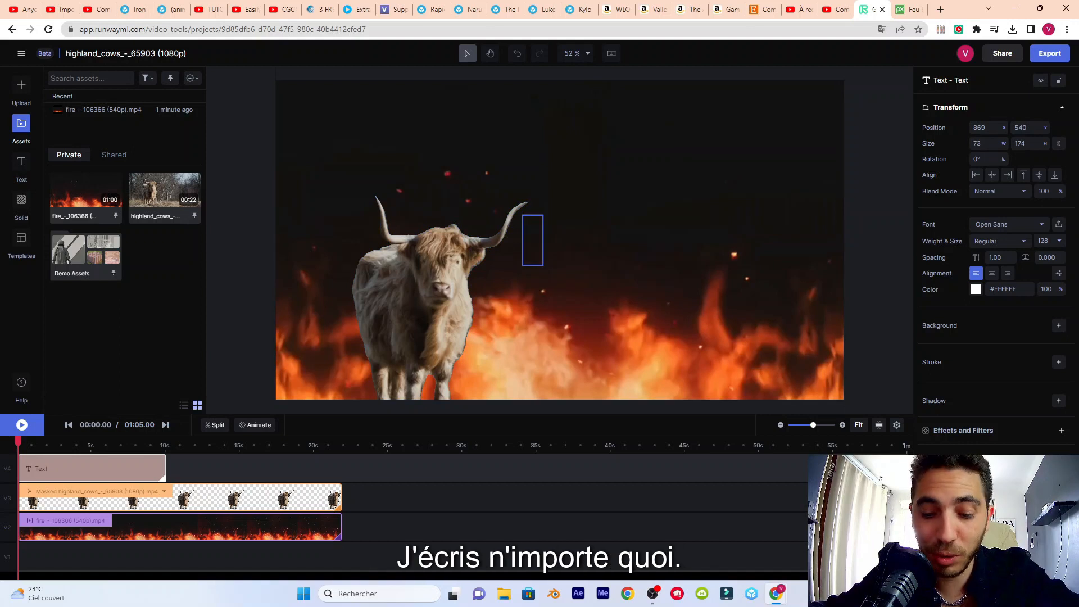
{"action": "type", "text": "Culte"}
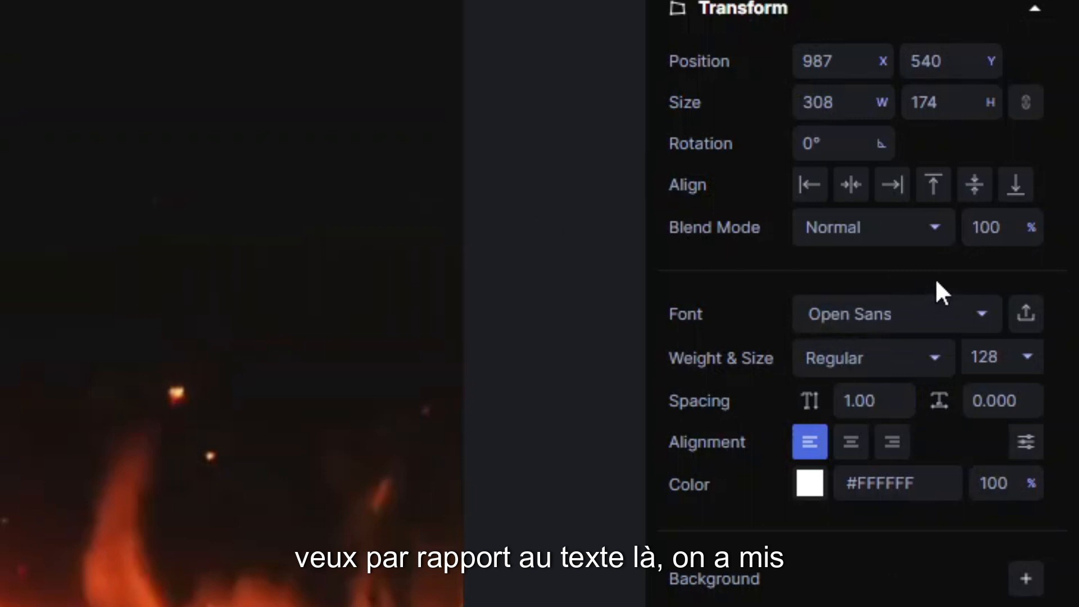
{"action": "key", "text": "Escape"}
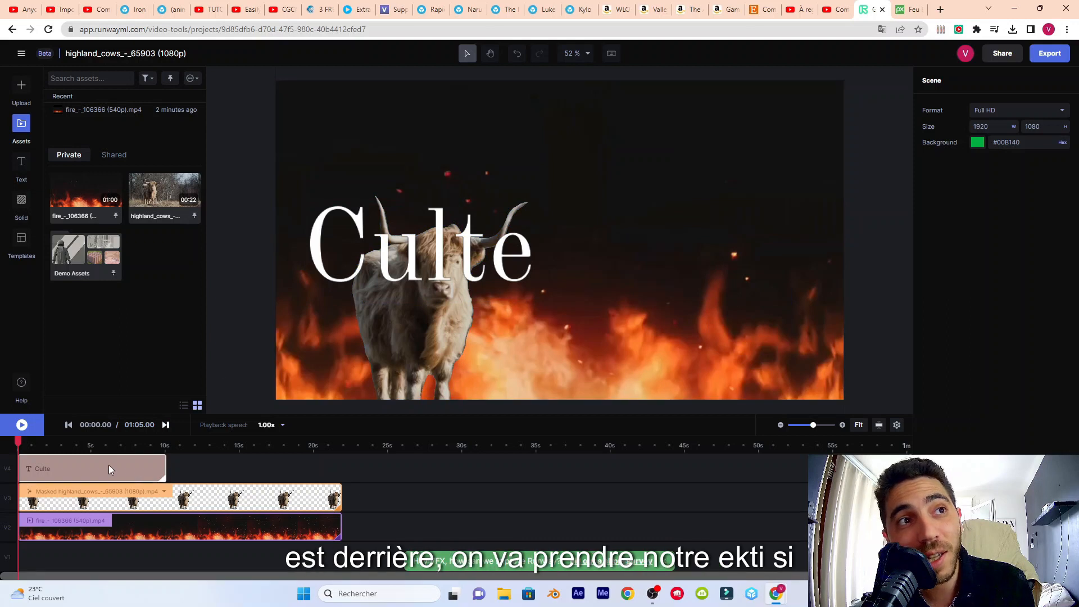
Move the "Culte" text layer below the masked cow clip on the timeline so the title sits behind the cow.
{"action": "left_click_drag", "start_coordinate": [108, 476], "coordinate": [109, 509]}
{"action": "left_click", "coordinate": [628, 154]}
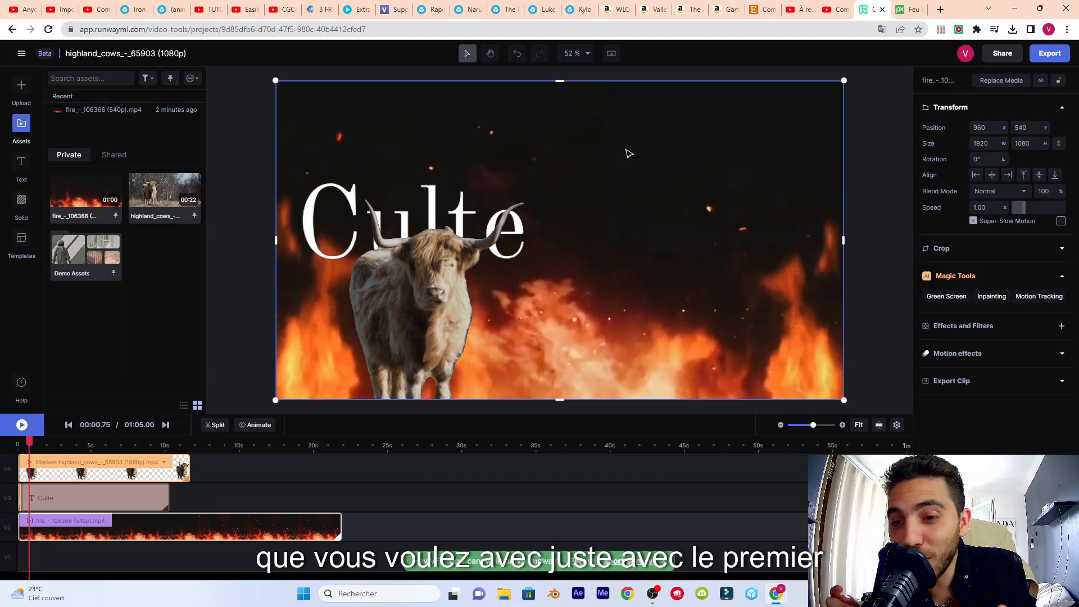
{"action": "key", "text": "Escape"}
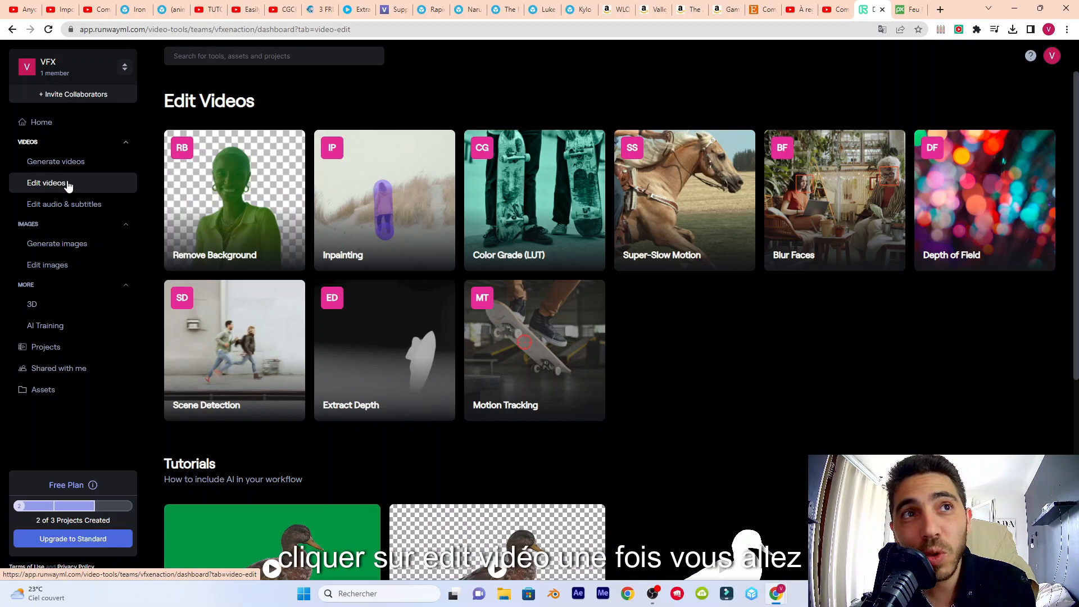
Start an Inpainting project with the highland_cows clip and brush over the cow to erase it from the footage.
{"action": "left_click", "coordinate": [382, 194]}
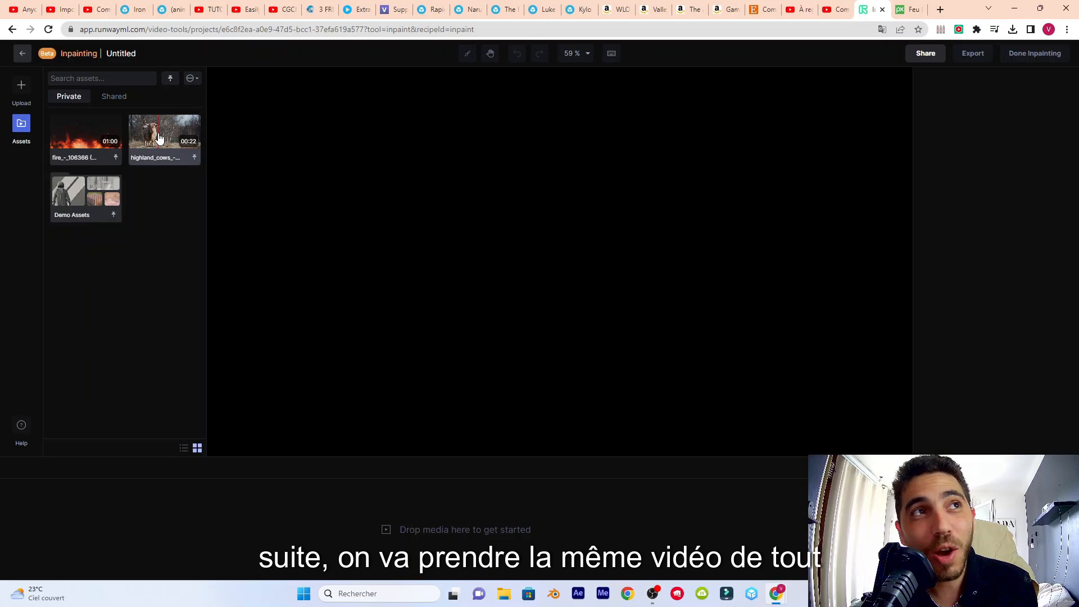
{"action": "left_click_drag", "start_coordinate": [161, 138], "coordinate": [349, 523]}
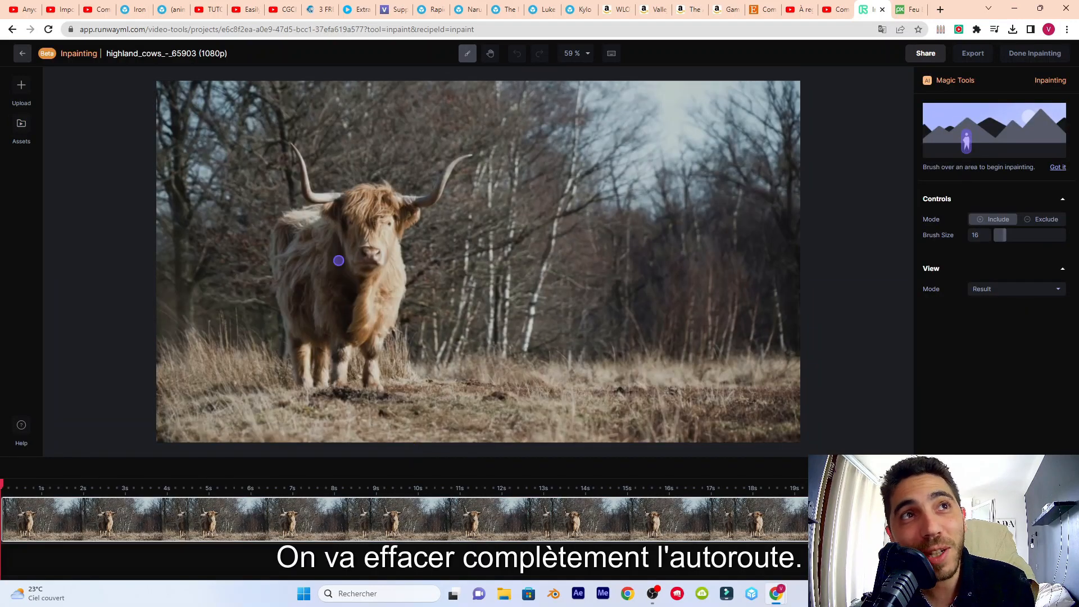
{"action": "mouse_move", "coordinate": [349, 259]}
{"action": "left_mouse_down"}
{"action": "mouse_move", "coordinate": [354, 250]}
{"action": "mouse_move", "coordinate": [299, 246]}
{"action": "mouse_move", "coordinate": [289, 141]}
{"action": "left_mouse_up"}
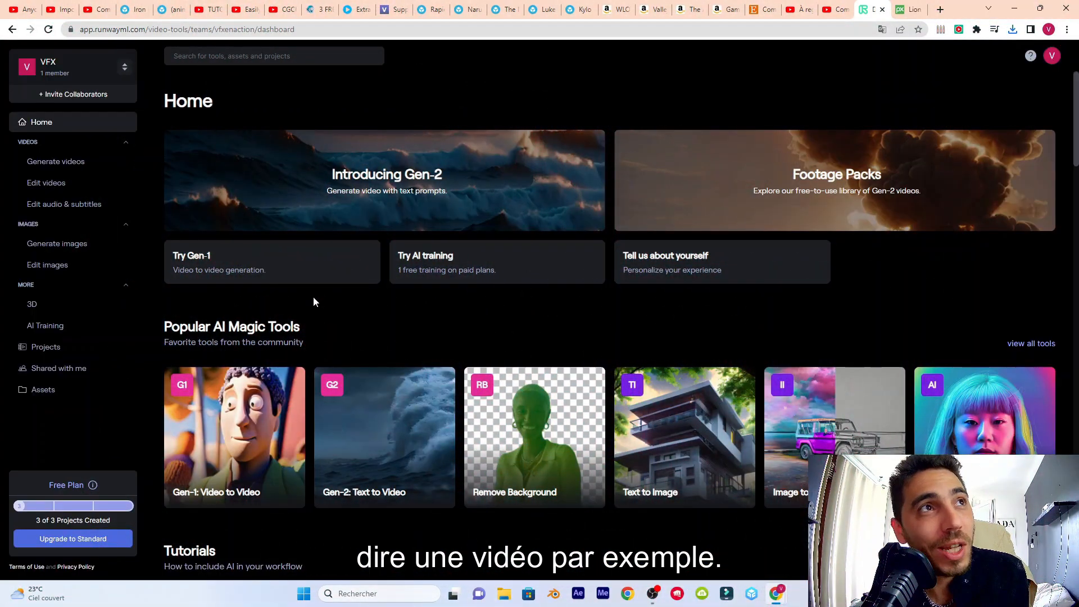
Open the Super-Slow Motion tool for editing videos and upload the lion video from Downloads.
{"action": "left_click", "coordinate": [62, 184]}
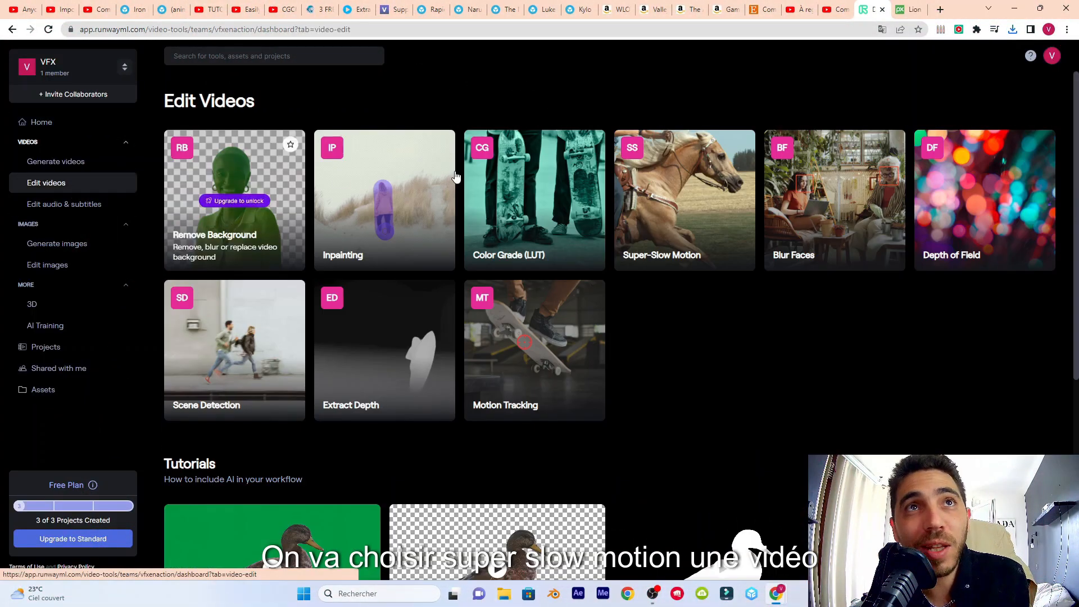
{"action": "left_click", "coordinate": [698, 192]}
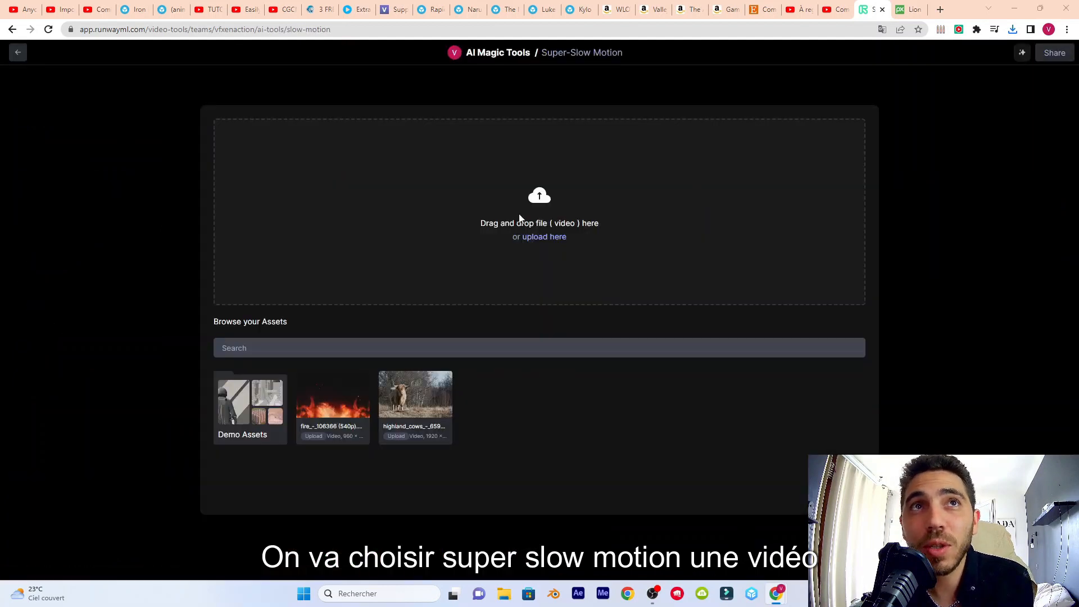
{"action": "left_click", "coordinate": [522, 217]}
{"action": "left_click", "coordinate": [56, 128]}
{"action": "double_click", "coordinate": [150, 112]}
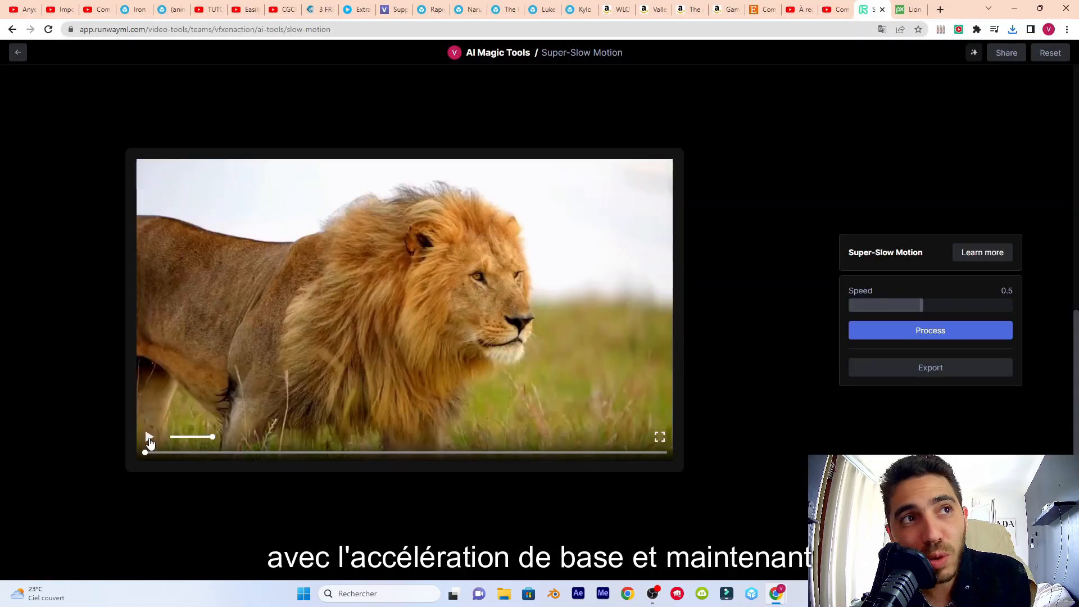
Preview the lion clip at its original speed, and process it in Super-Slow Motion with Speed set to 0.1.
{"action": "left_click", "coordinate": [149, 438]}
{"action": "left_click", "coordinate": [150, 438]}
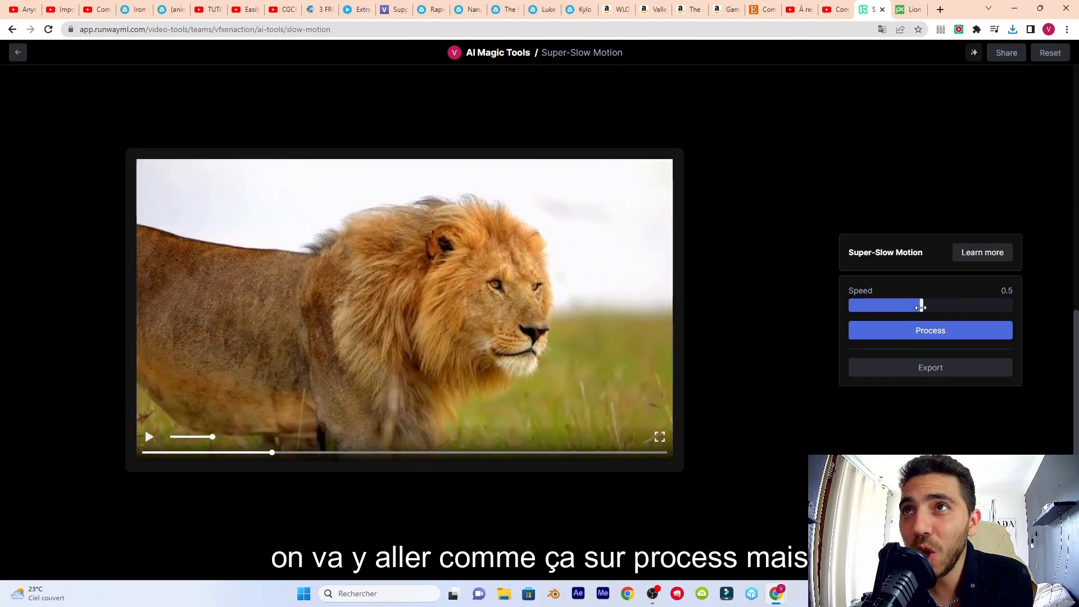
{"action": "left_click_drag", "start_coordinate": [907, 306], "coordinate": [866, 306]}
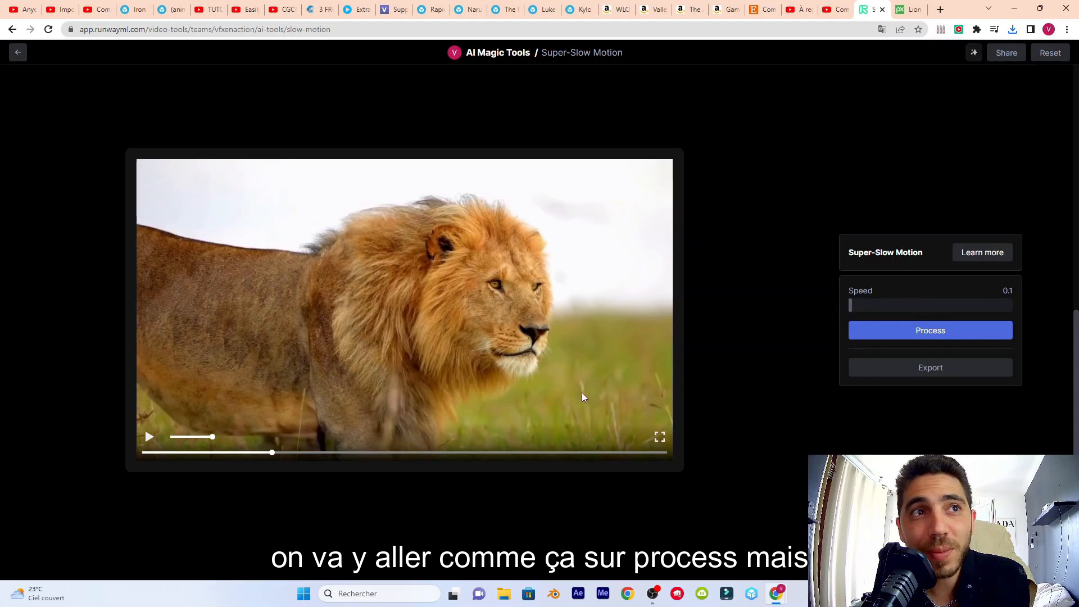
{"action": "left_click", "coordinate": [926, 334]}
{"action": "left_click", "coordinate": [149, 437]}
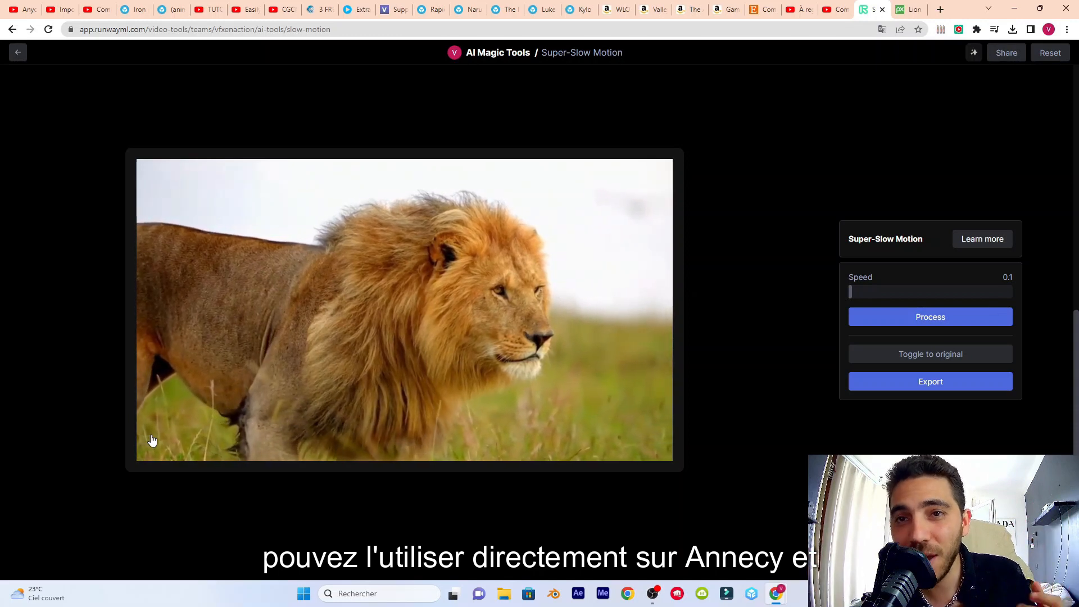
{"action": "mouse_move", "coordinate": [196, 406]}
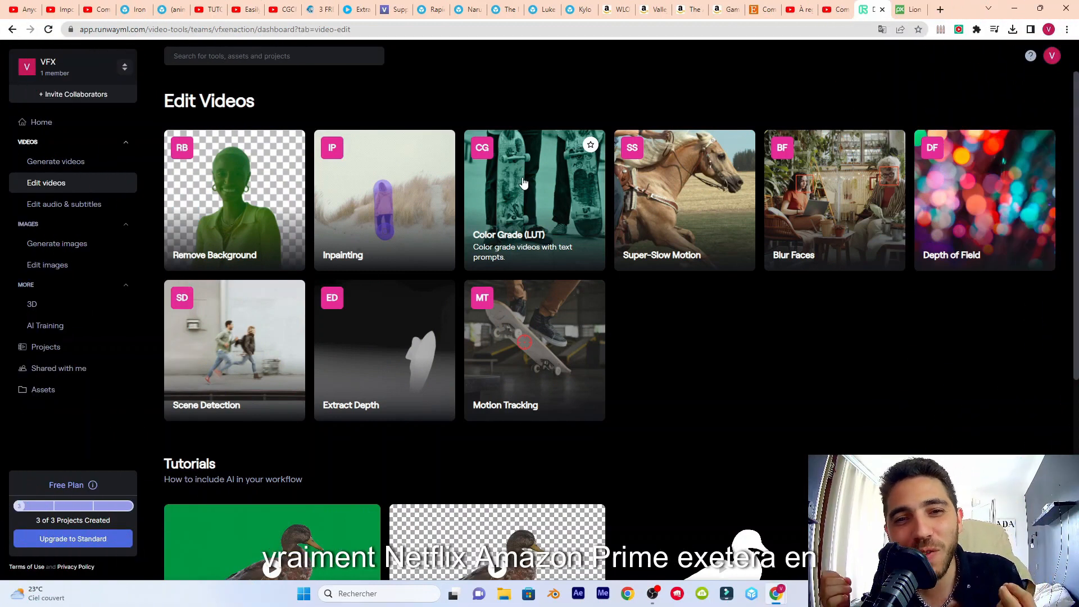
Open the Color Grade (LUT) tool for editing videos and upload the lion video from the Téléchargements folder.
{"action": "left_click", "coordinate": [523, 183]}
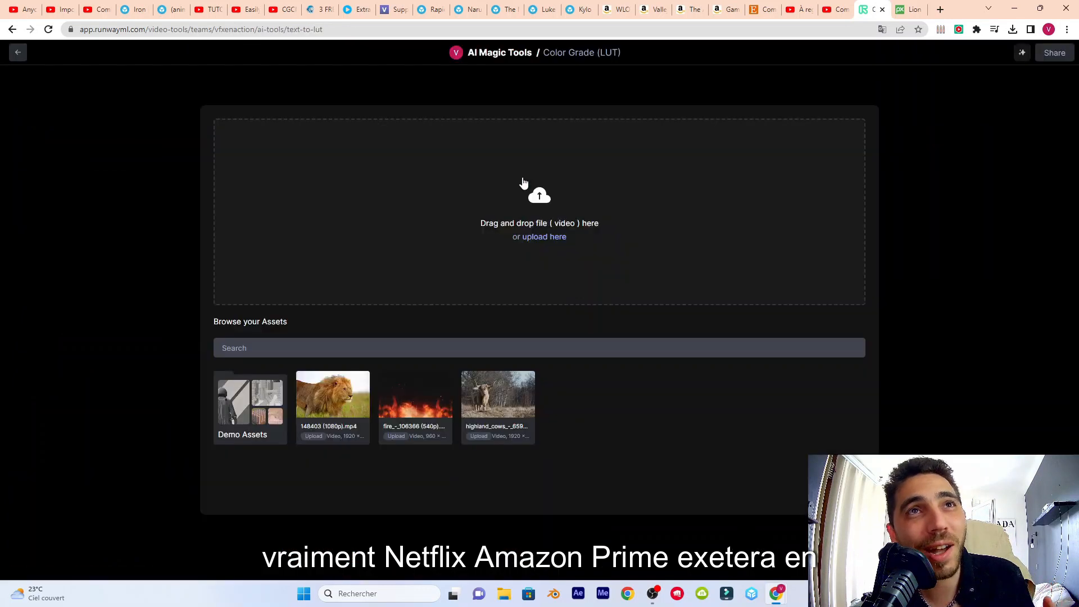
{"action": "left_click", "coordinate": [522, 178]}
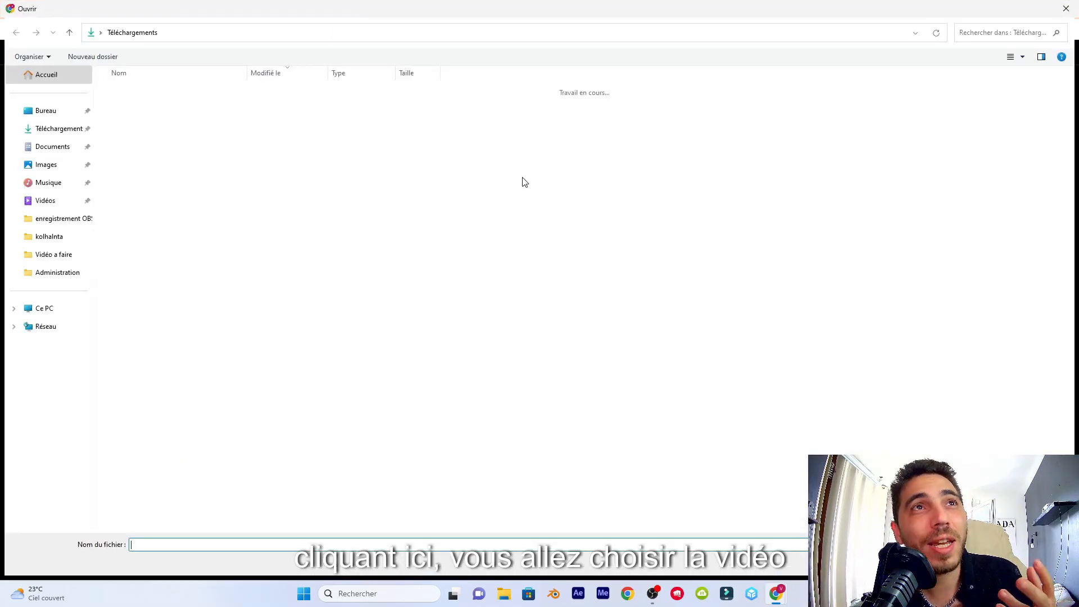
{"action": "left_click", "coordinate": [137, 109]}
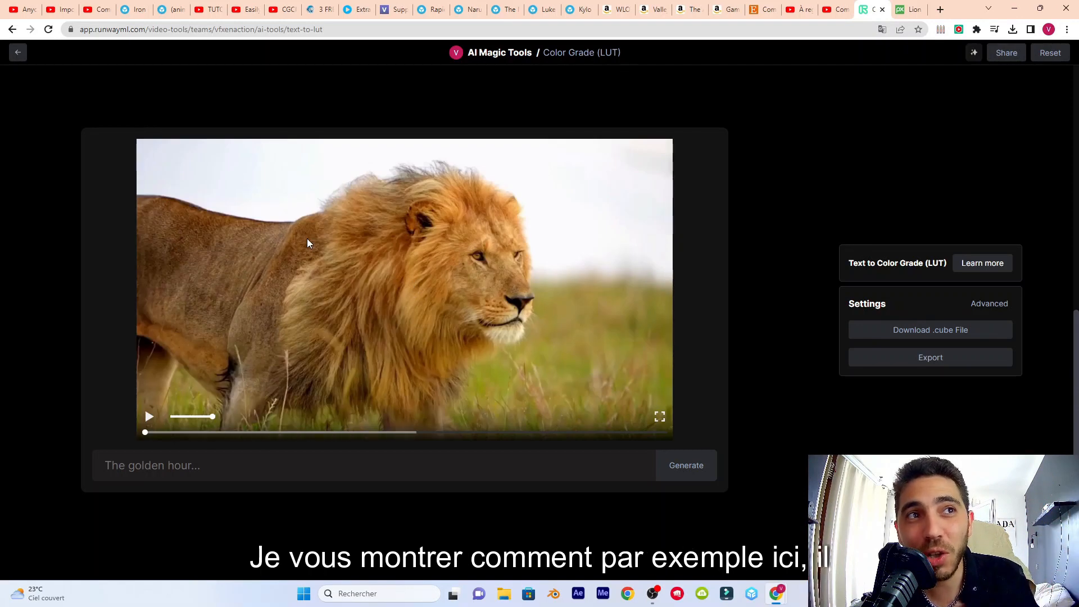
Generate a color grade for the lion clip from the prompt "cinématique", and replace the prompt with "niir et blanc".
{"action": "left_click", "coordinate": [208, 468]}
{"action": "type", "text": "c"}
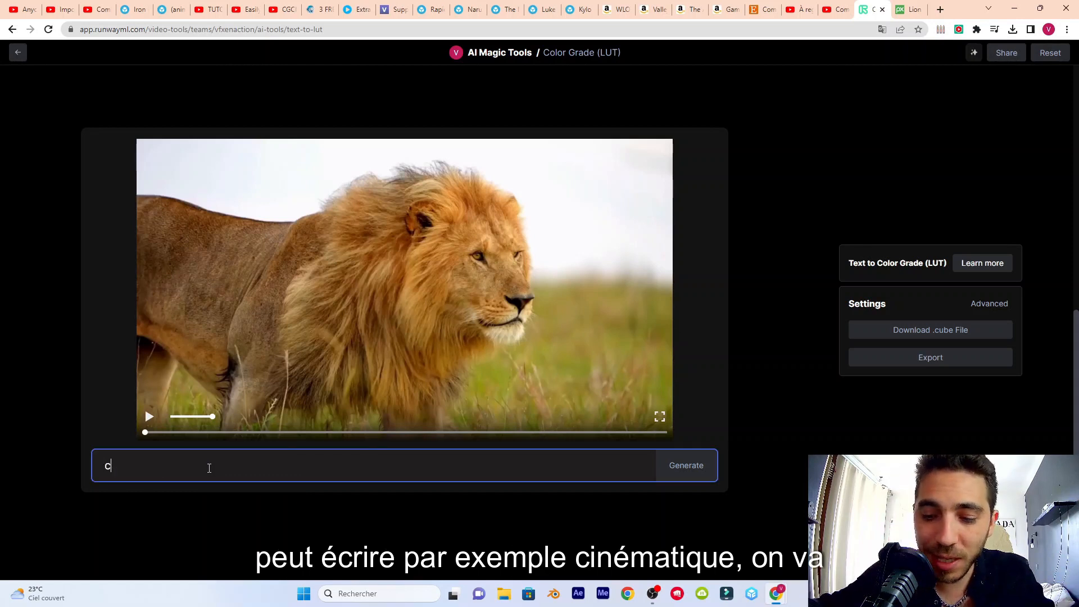
{"action": "type", "text": "inématique"}
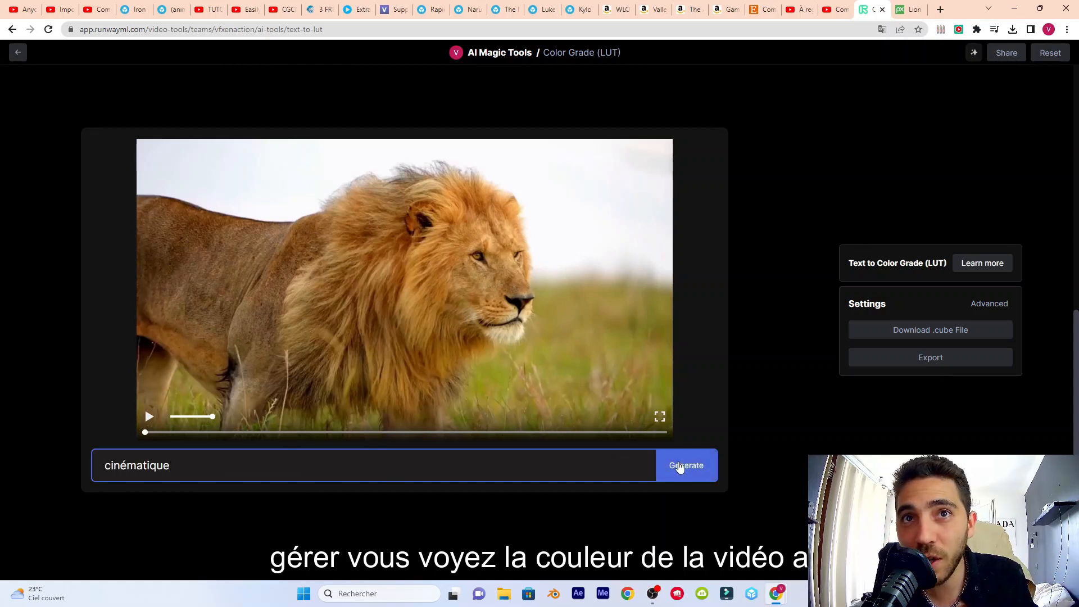
{"action": "left_click", "coordinate": [691, 470]}
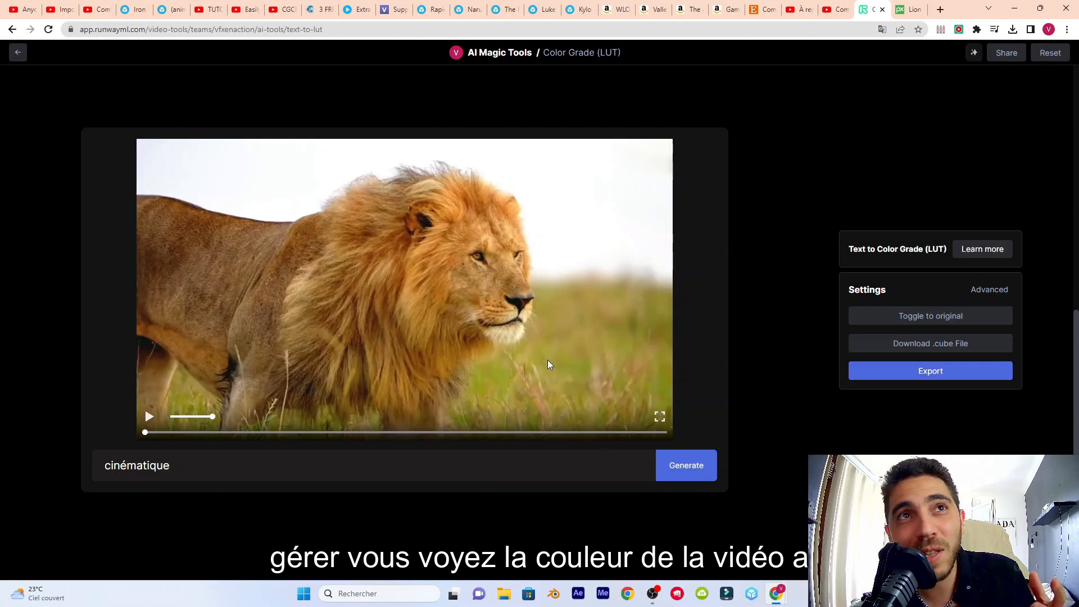
{"action": "double_click", "coordinate": [179, 455]}
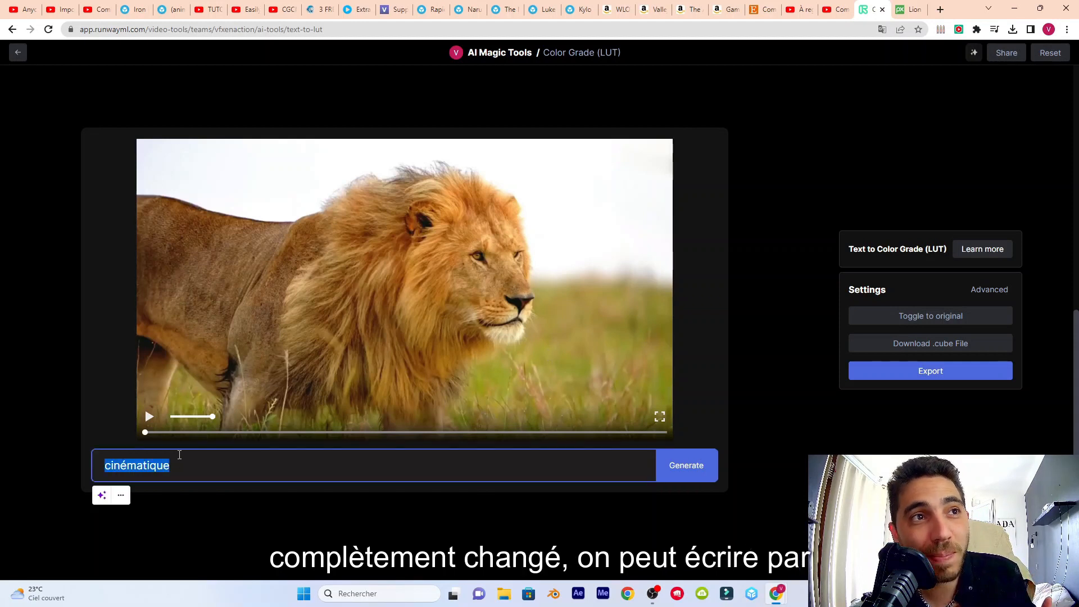
{"action": "type", "text": "niir et blanc"}
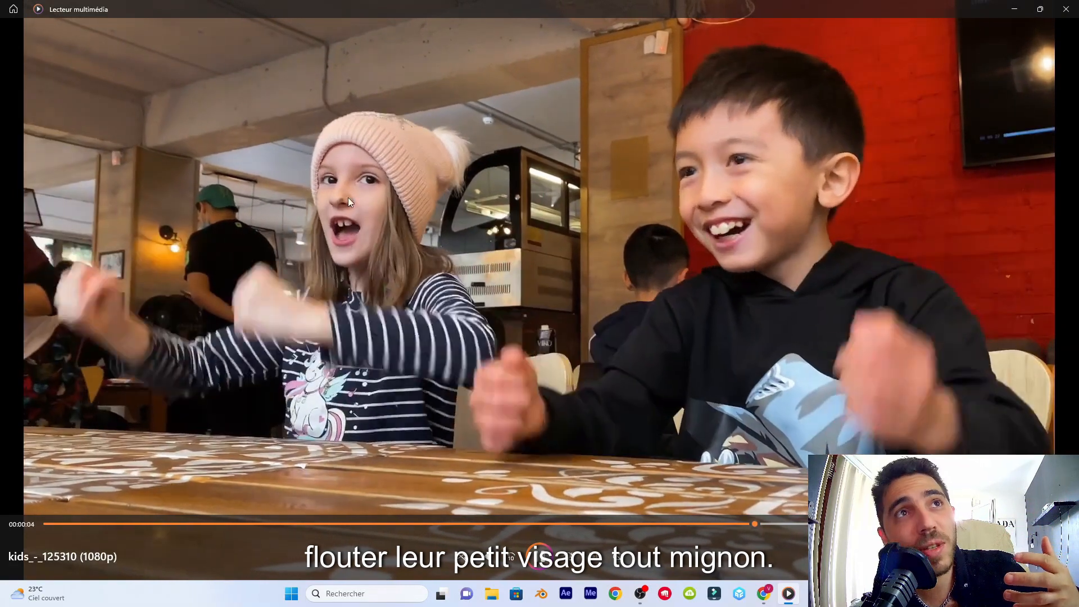
Close the media player, load the kids video into the Blur Faces tool and play the blurred result.
{"action": "left_click", "coordinate": [1071, 7]}
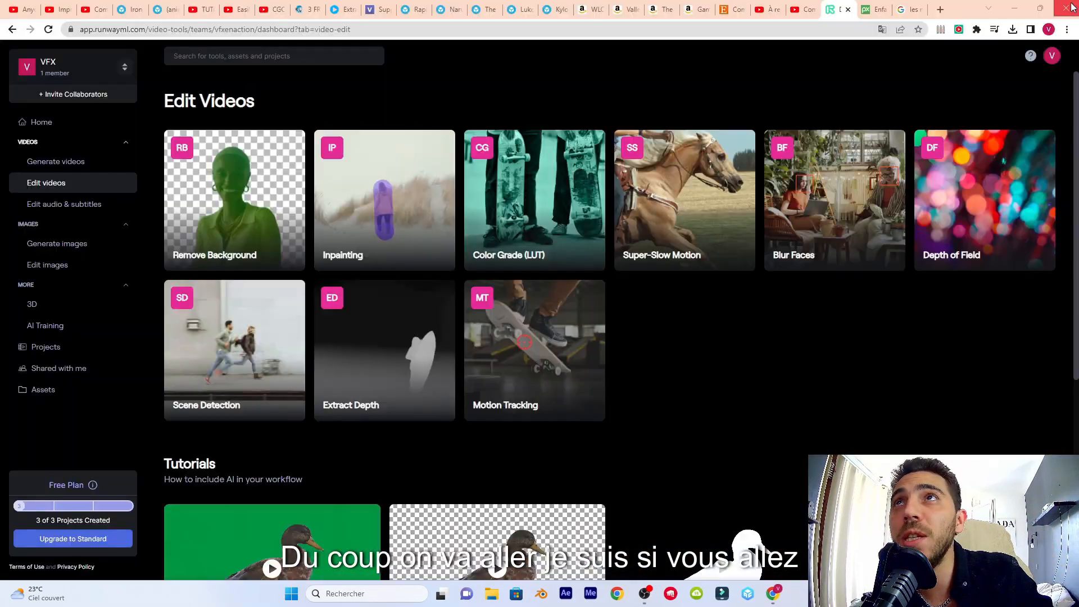
{"action": "left_click", "coordinate": [828, 186]}
{"action": "left_click", "coordinate": [579, 201]}
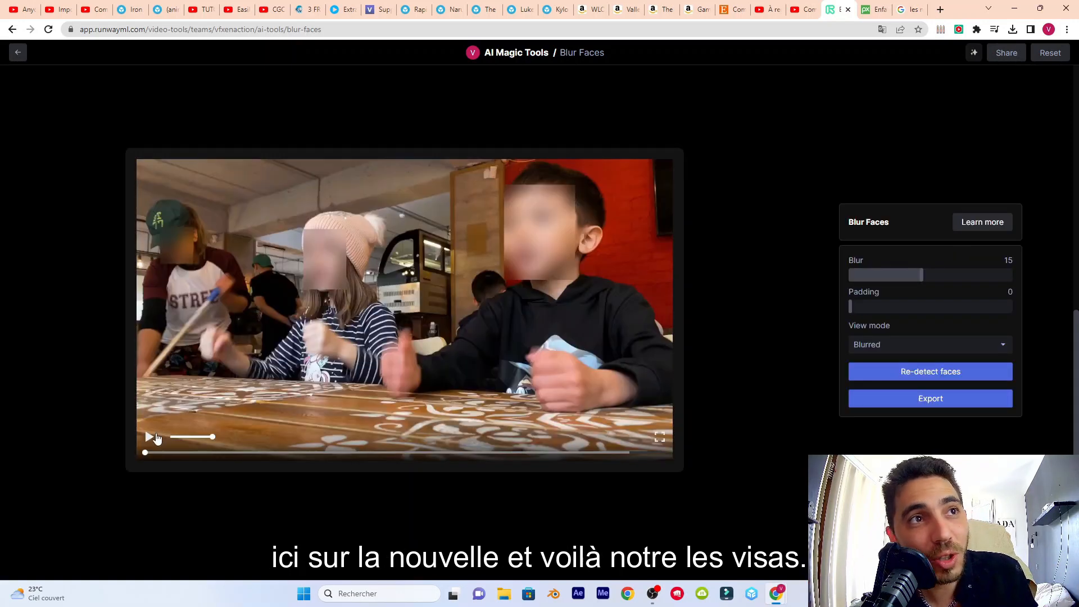
{"action": "left_click", "coordinate": [154, 438]}
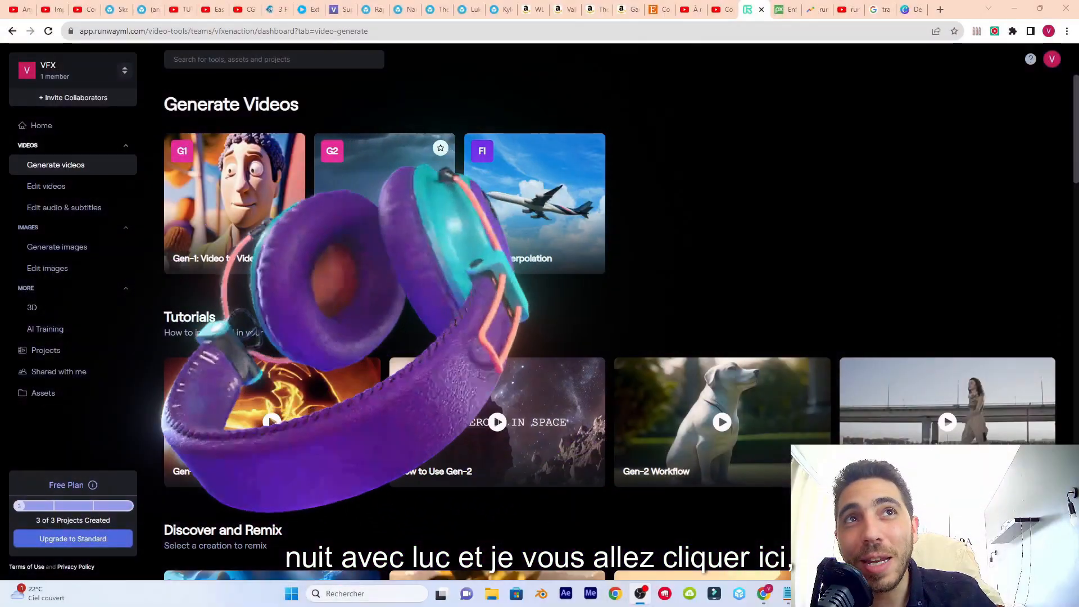
Open Gen-2: Text to Video and remix the featured close-up grass video with shallow depth of field.
{"action": "left_click", "coordinate": [402, 179]}
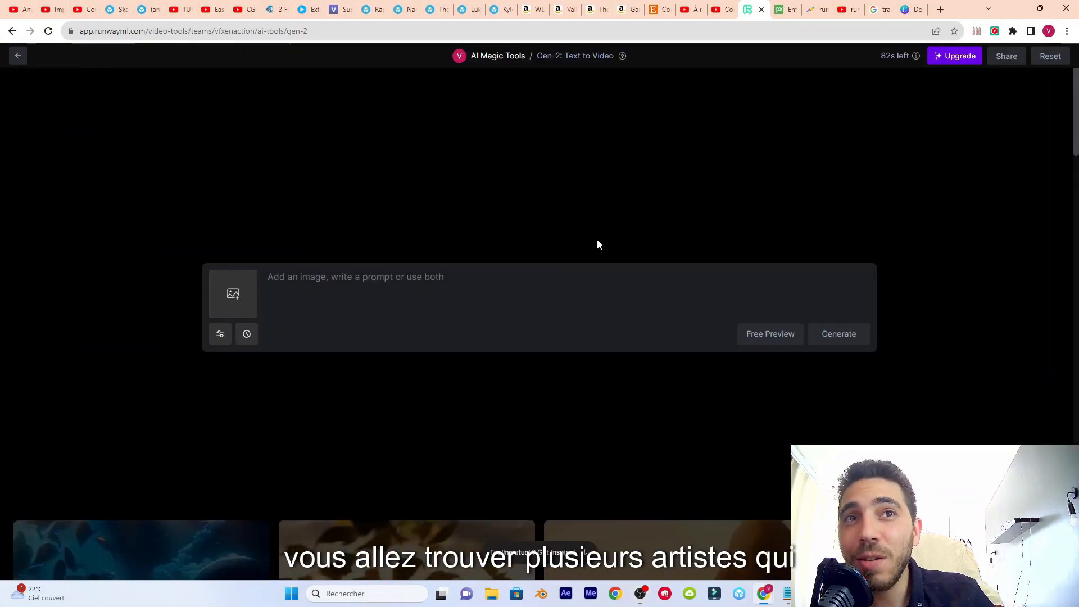
{"action": "scroll", "coordinate": [597, 238], "scroll_direction": "down", "scroll_amount": 6}
{"action": "scroll", "coordinate": [635, 304], "scroll_direction": "down", "scroll_amount": 3}
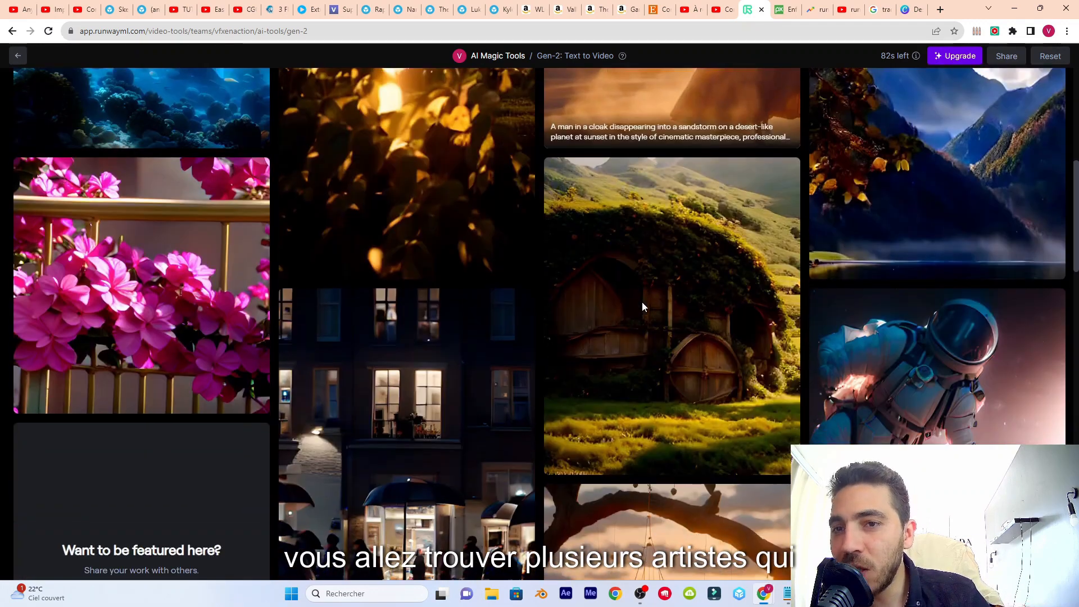
{"action": "scroll", "coordinate": [332, 353], "scroll_direction": "down", "scroll_amount": 2}
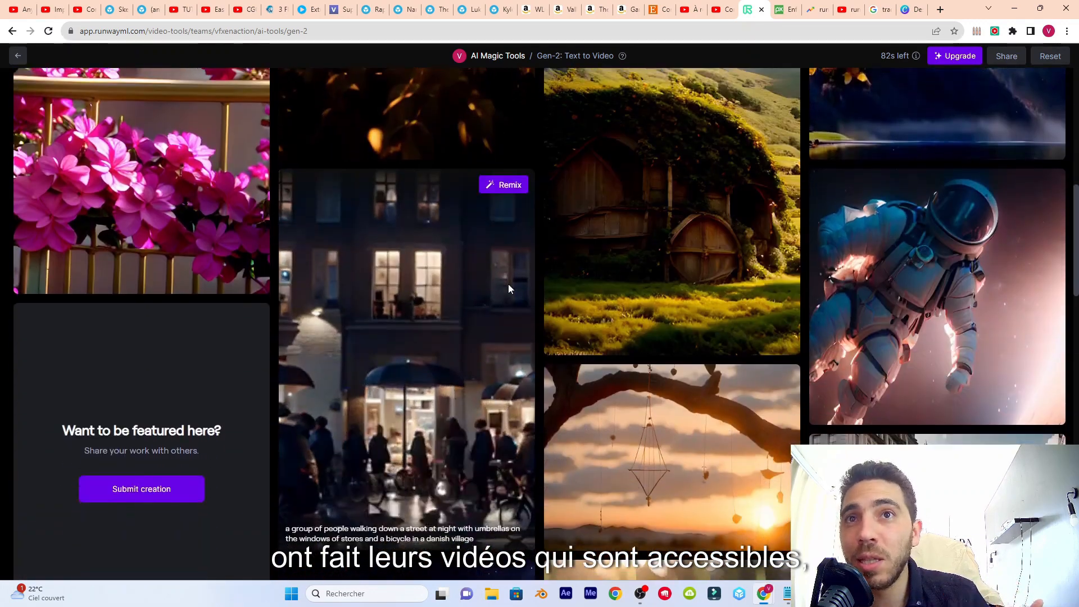
{"action": "scroll", "coordinate": [508, 284], "scroll_direction": "down", "scroll_amount": 3}
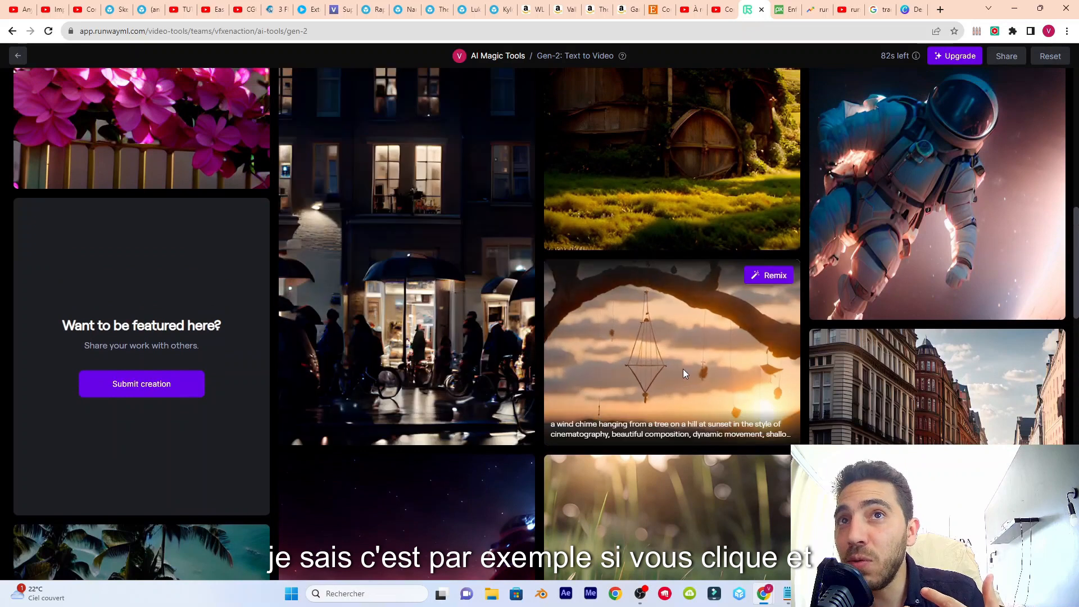
{"action": "scroll", "coordinate": [726, 343], "scroll_direction": "down", "scroll_amount": 3}
{"action": "mouse_move", "coordinate": [692, 330]}
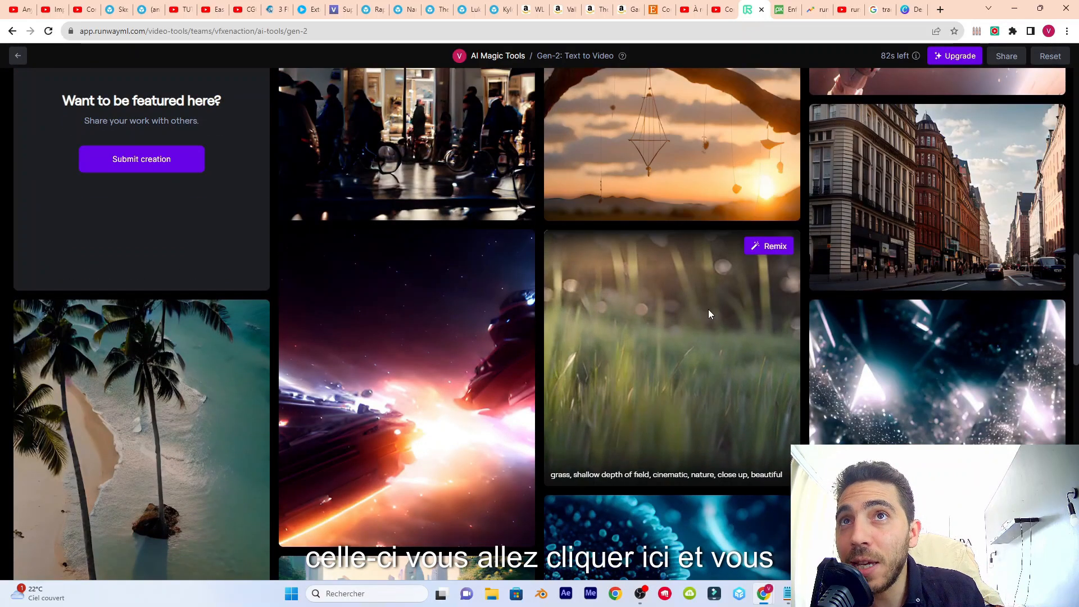
{"action": "left_click", "coordinate": [767, 247]}
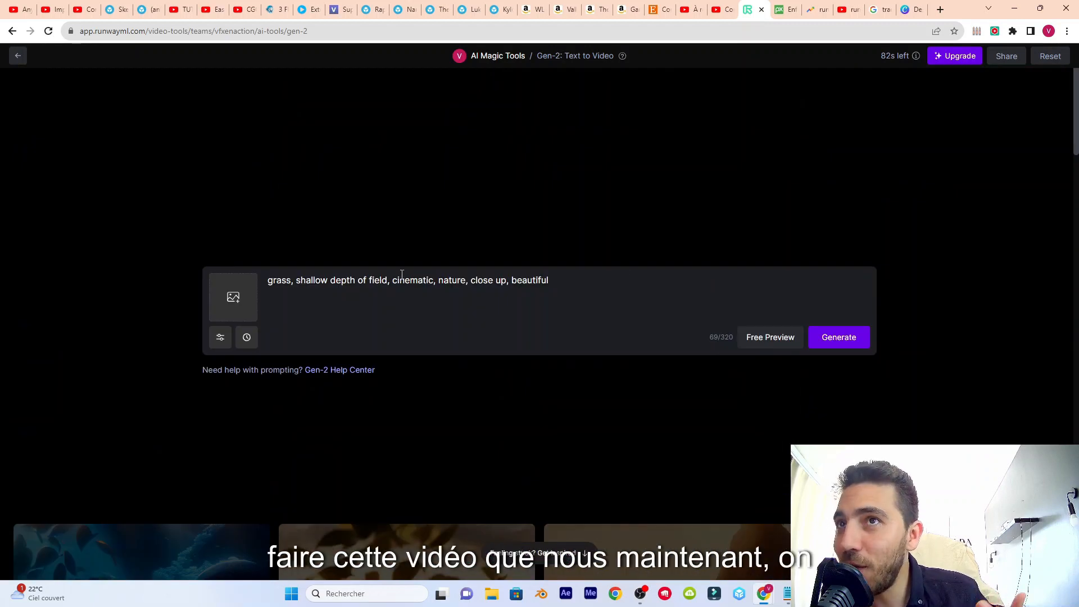
Replace the whole Gen-2 prompt with "an astronaut tripping through space", generate the video and play it.
{"action": "double_click", "coordinate": [402, 280]}
{"action": "key", "text": "BackSpace"}
{"action": "key", "text": "ctrl+a"}
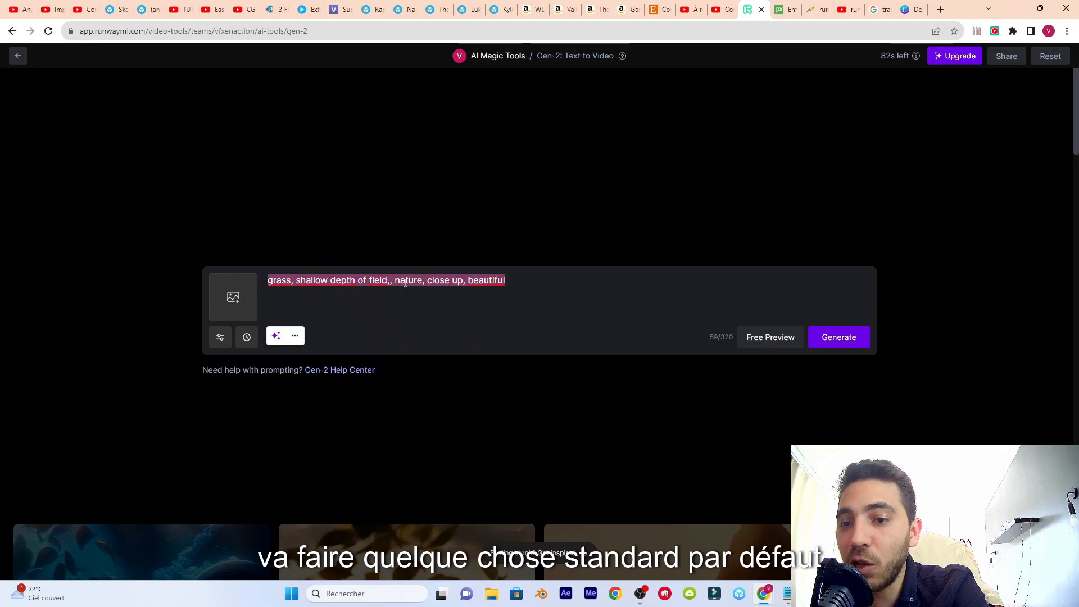
{"action": "key", "text": "BackSpace"}
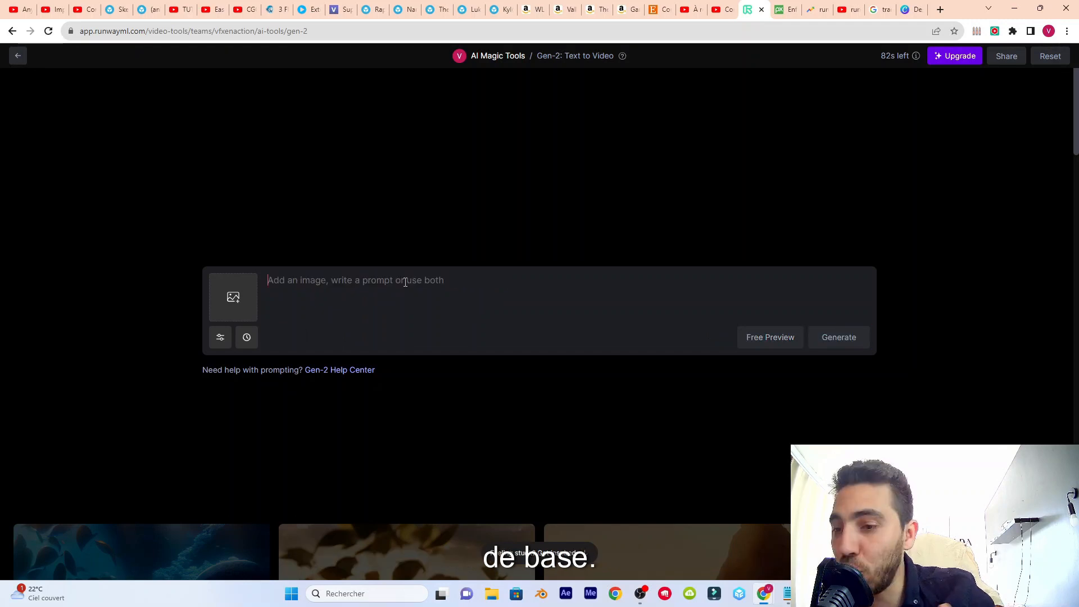
{"action": "type", "text": "an astronaut tripping through space"}
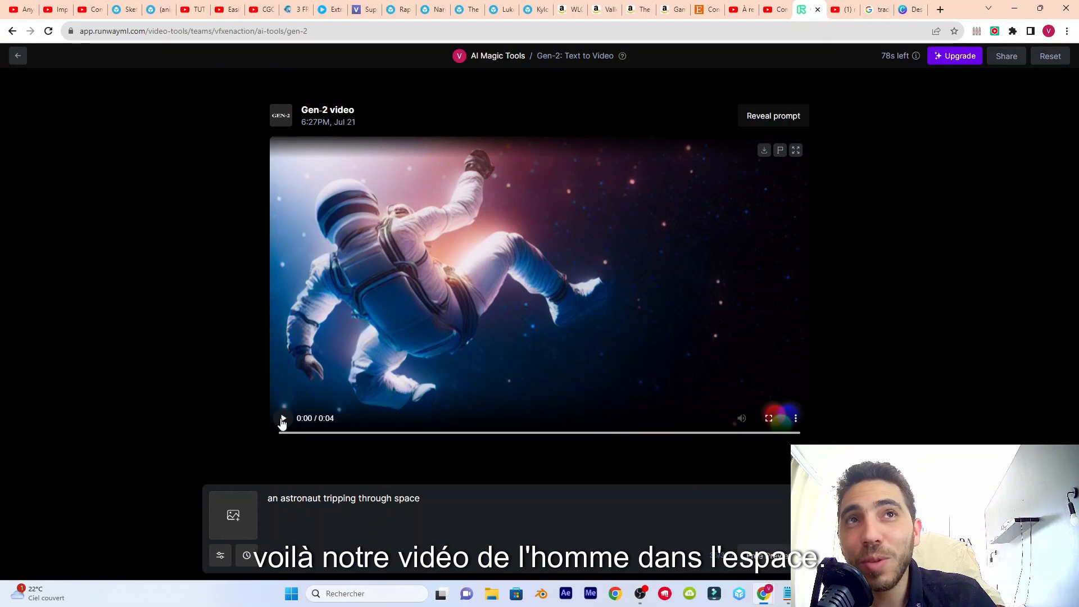
{"action": "left_click", "coordinate": [282, 418]}
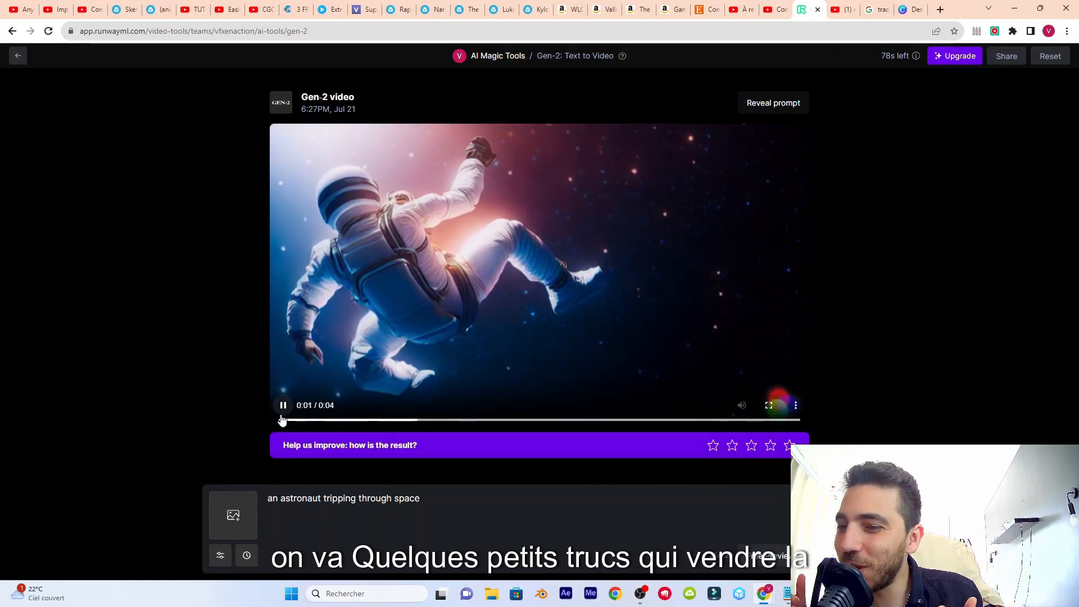
Extend the prompt with "in the style of professional cinematography, shallow depth of field, feature film", generate a new video and play it.
{"action": "left_click", "coordinate": [447, 501]}
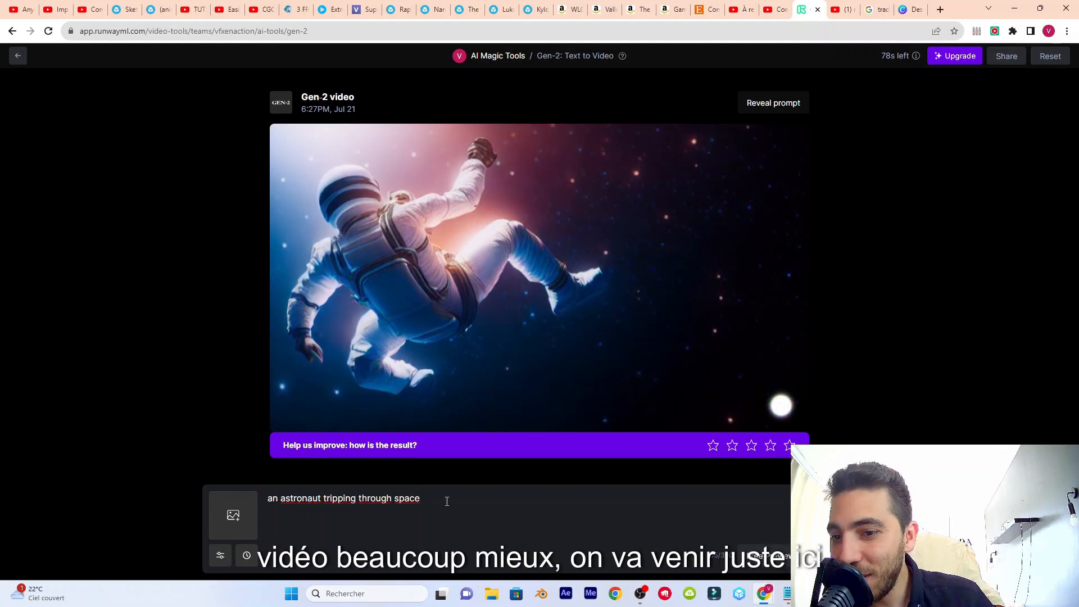
{"action": "type", "text": "in the style of professional cinematography, shallow depth of field, feature film"}
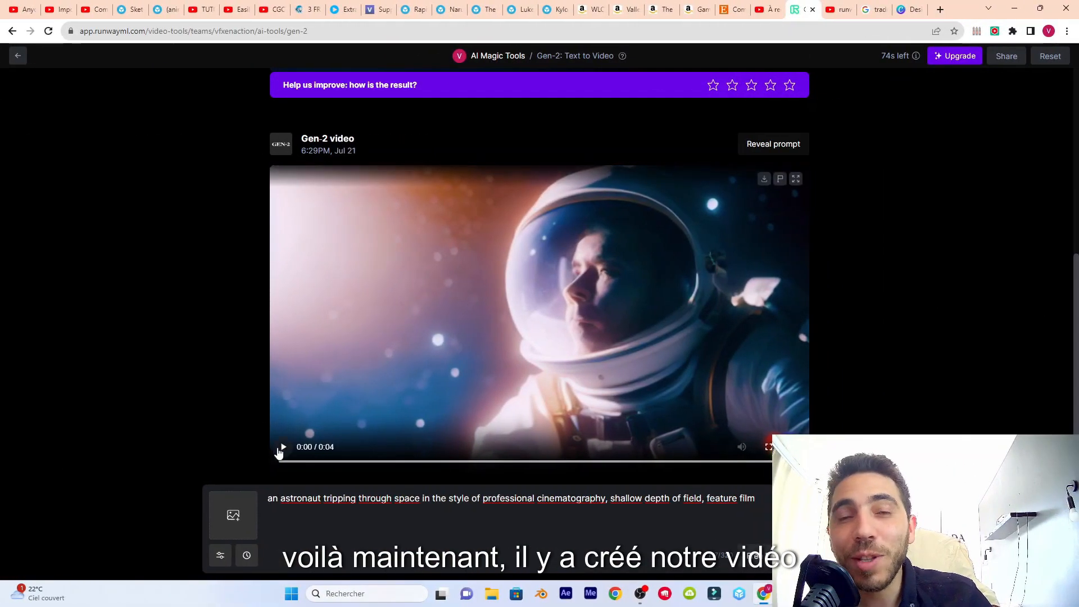
{"action": "left_click", "coordinate": [281, 447]}
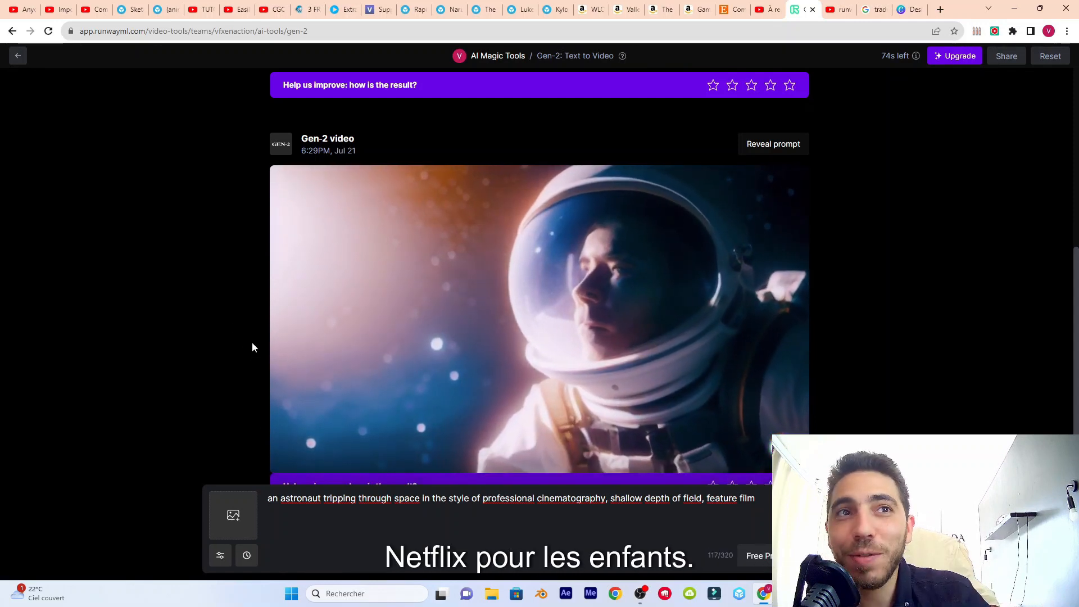
{"action": "scroll", "coordinate": [647, 399], "scroll_direction": "down", "scroll_amount": 1}
{"action": "left_click", "coordinate": [647, 398]}
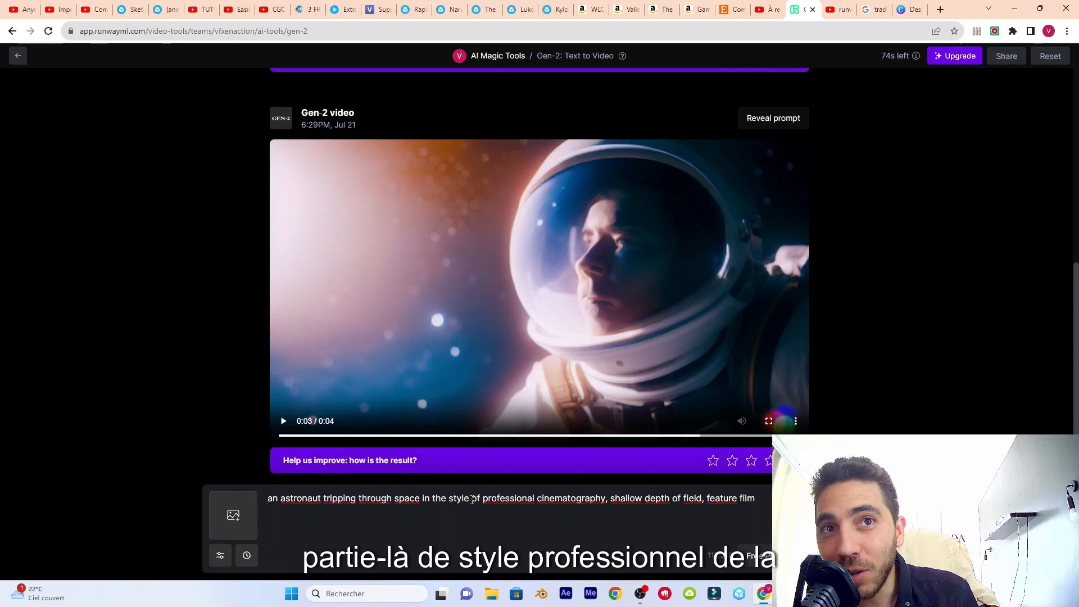
Replace the prompt's style description after "in the style" with "of 2D animation, cartoon, hand drow animation", generate the video and play it.
{"action": "left_click_drag", "start_coordinate": [496, 497], "coordinate": [771, 500]}
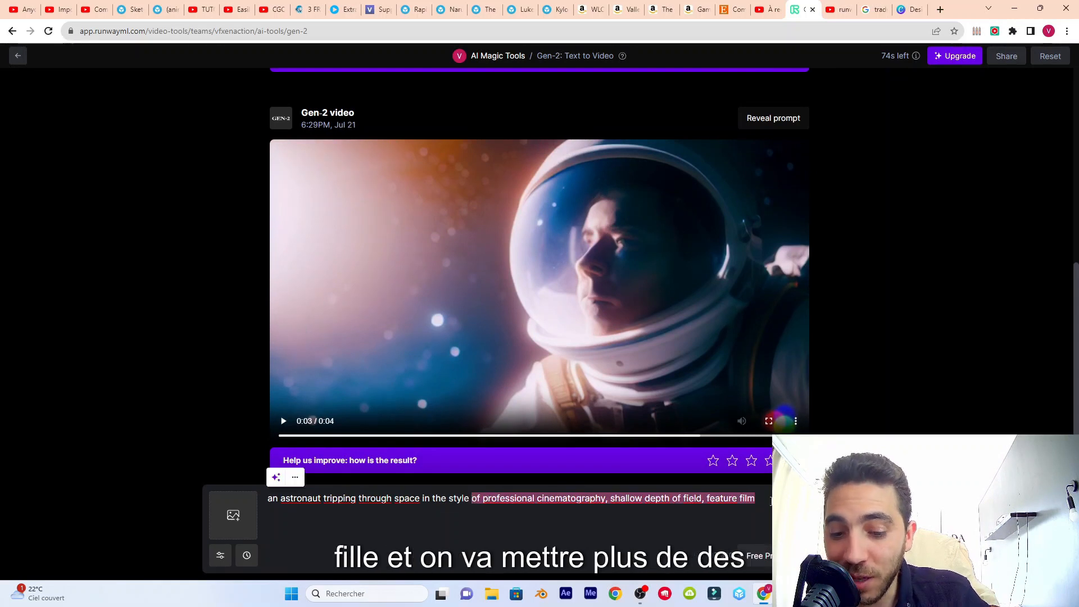
{"action": "key", "text": "BackSpace"}
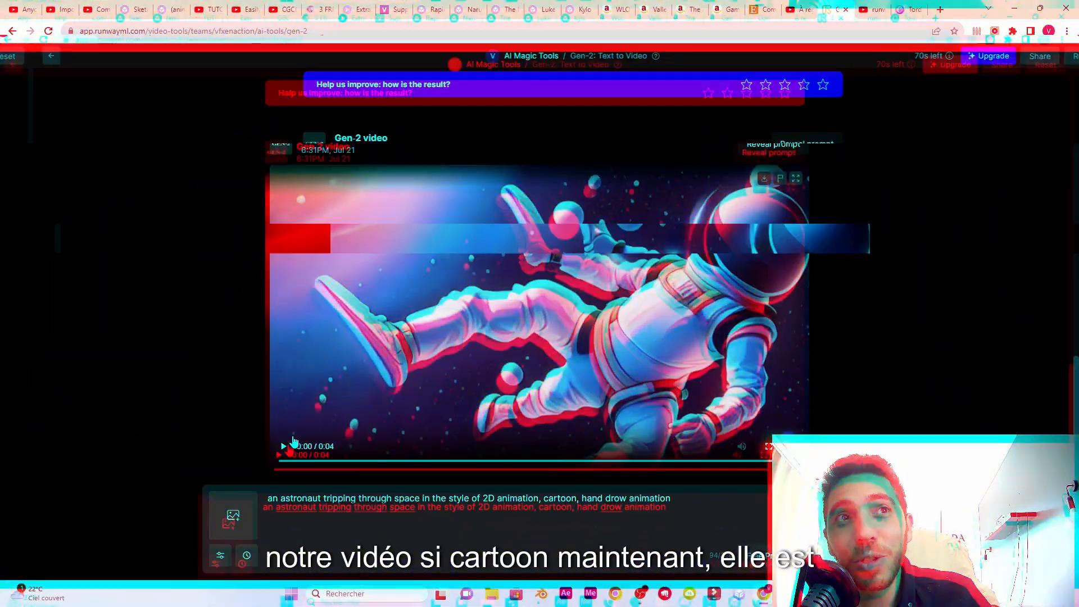
{"action": "left_click", "coordinate": [283, 446]}
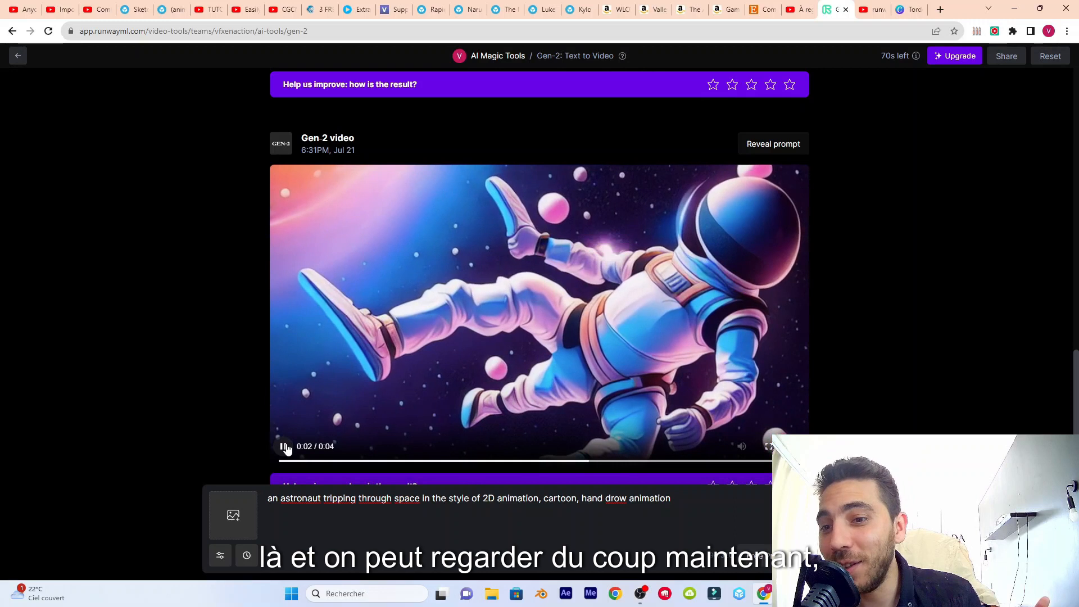
{"action": "left_click", "coordinate": [284, 446]}
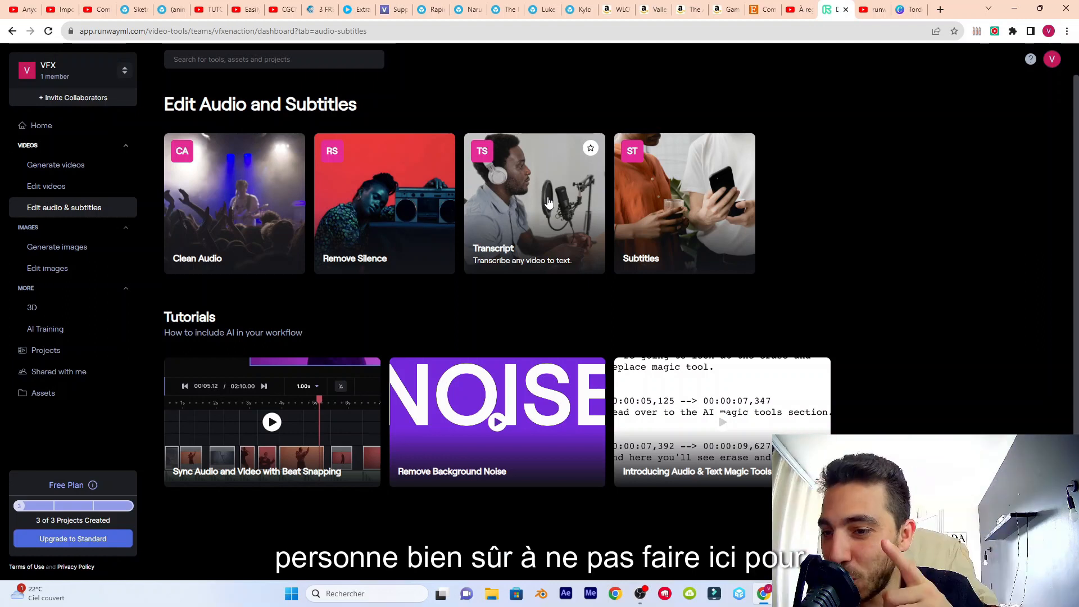
Open the Text to Image generator and generate an image from the prompt "an astronaut tripping through space".
{"action": "mouse_move", "coordinate": [680, 190]}
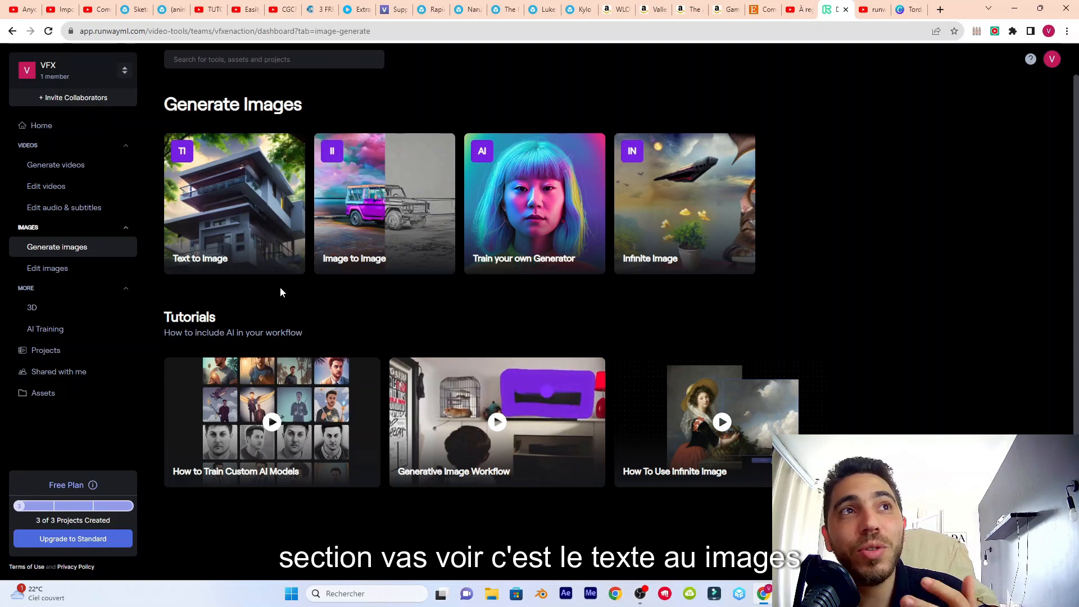
{"action": "left_click", "coordinate": [245, 212]}
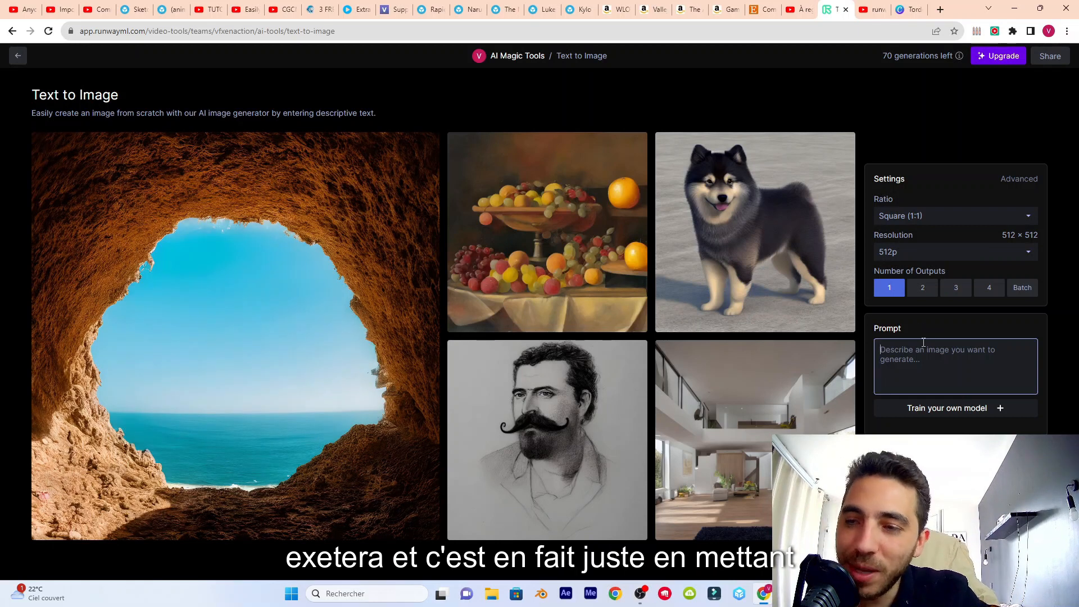
{"action": "type", "text": "an astronaut tripping through space"}
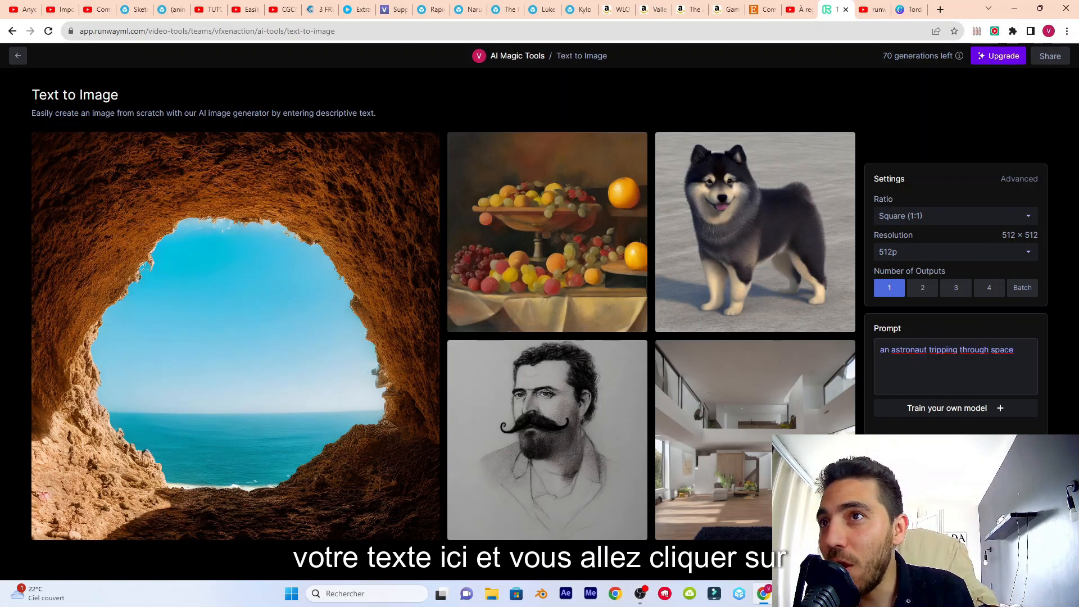
{"action": "key", "text": "ctrl+Return"}
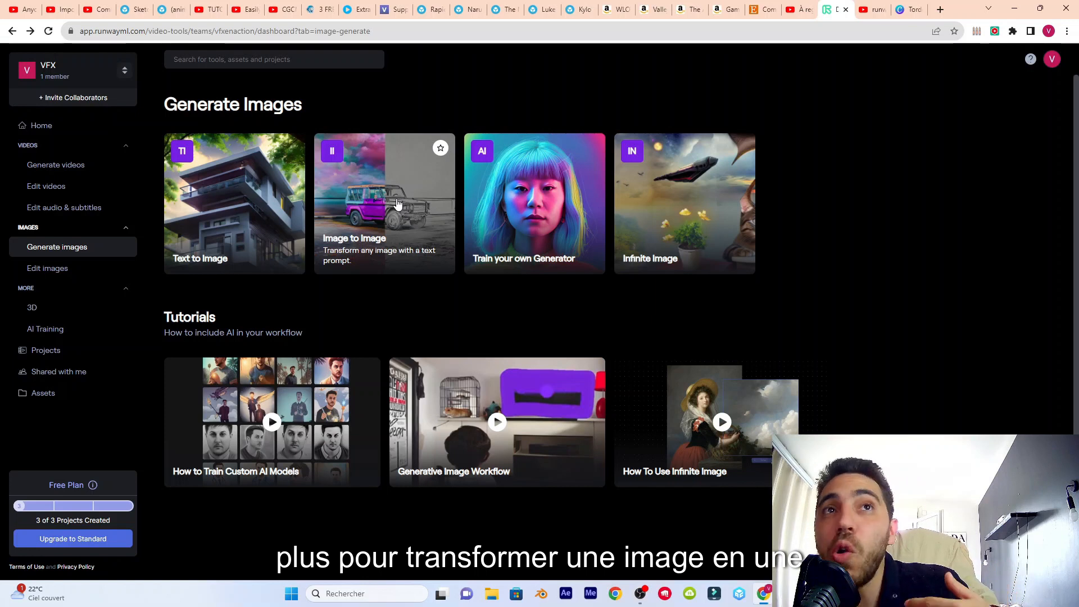
Open Image to Image, load the IMG_4335.jpeg asset and transform it with the prompt "forest".
{"action": "left_click", "coordinate": [398, 203]}
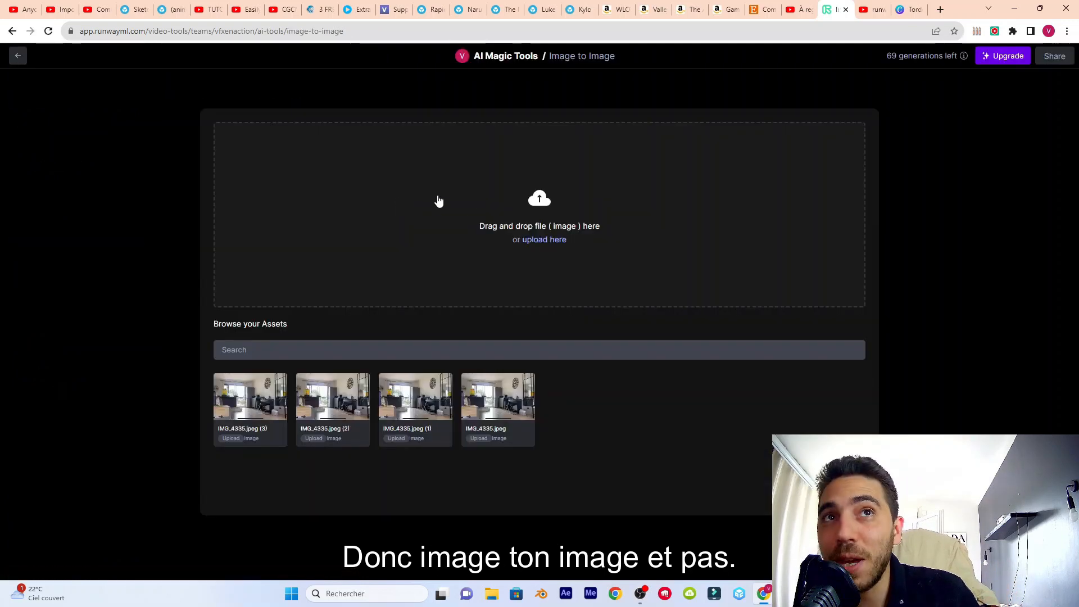
{"action": "left_click_drag", "start_coordinate": [497, 407], "coordinate": [535, 235]}
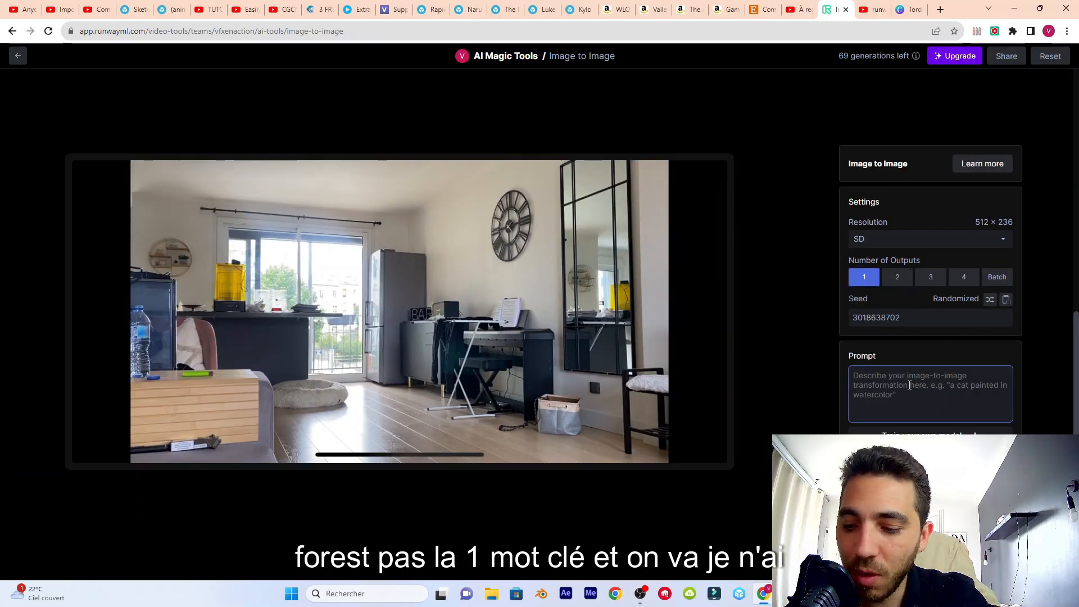
{"action": "type", "text": "forest"}
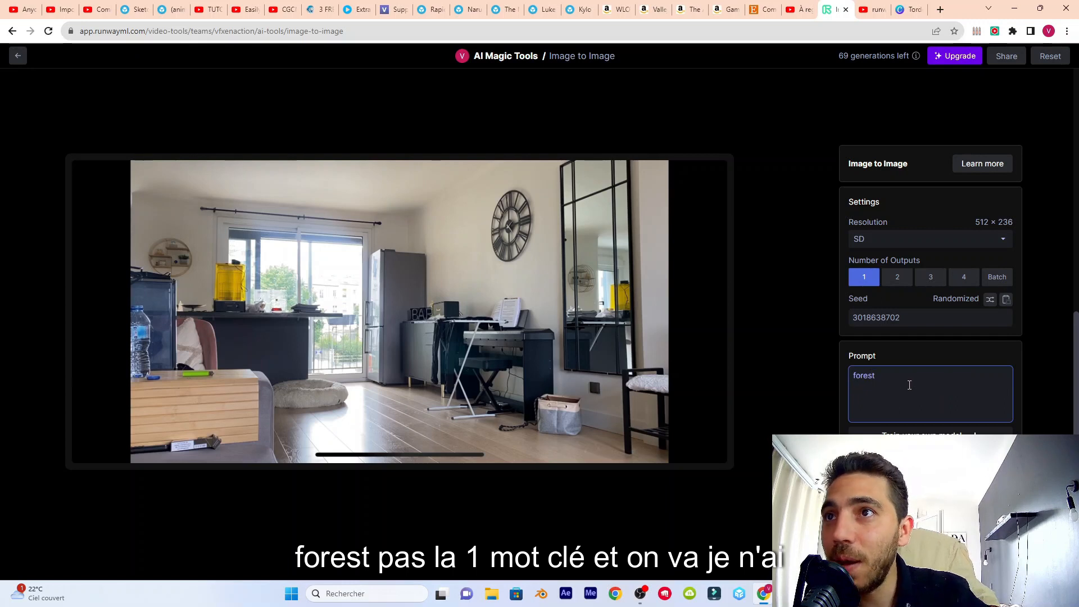
{"action": "key", "text": "Return"}
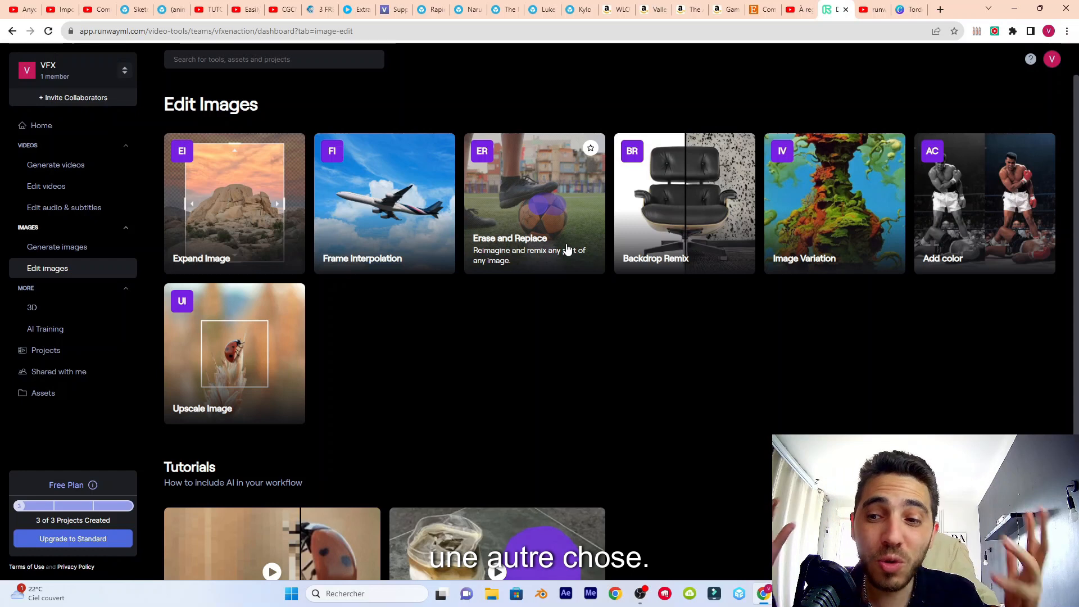
Load IMG_4335.jpeg into Erase and Replace, mask the basket and cable on the floor, and enter the replacement prompt "do".
{"action": "left_click", "coordinate": [567, 250]}
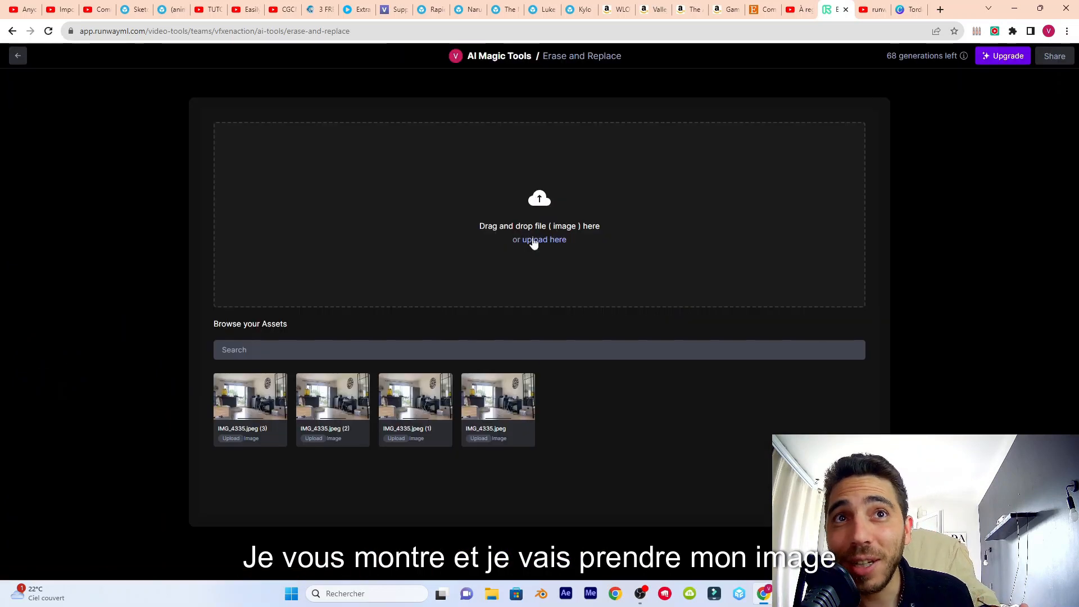
{"action": "left_click", "coordinate": [513, 409]}
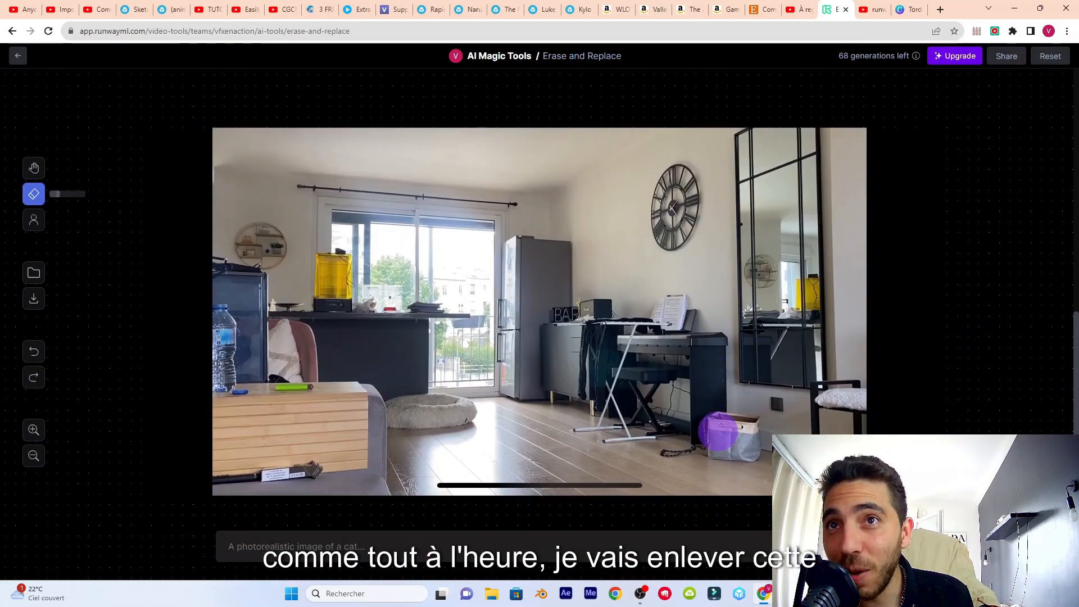
{"action": "mouse_move", "coordinate": [720, 427]}
{"action": "left_mouse_down"}
{"action": "mouse_move", "coordinate": [752, 441]}
{"action": "mouse_move", "coordinate": [754, 425]}
{"action": "mouse_move", "coordinate": [666, 454]}
{"action": "left_mouse_up"}
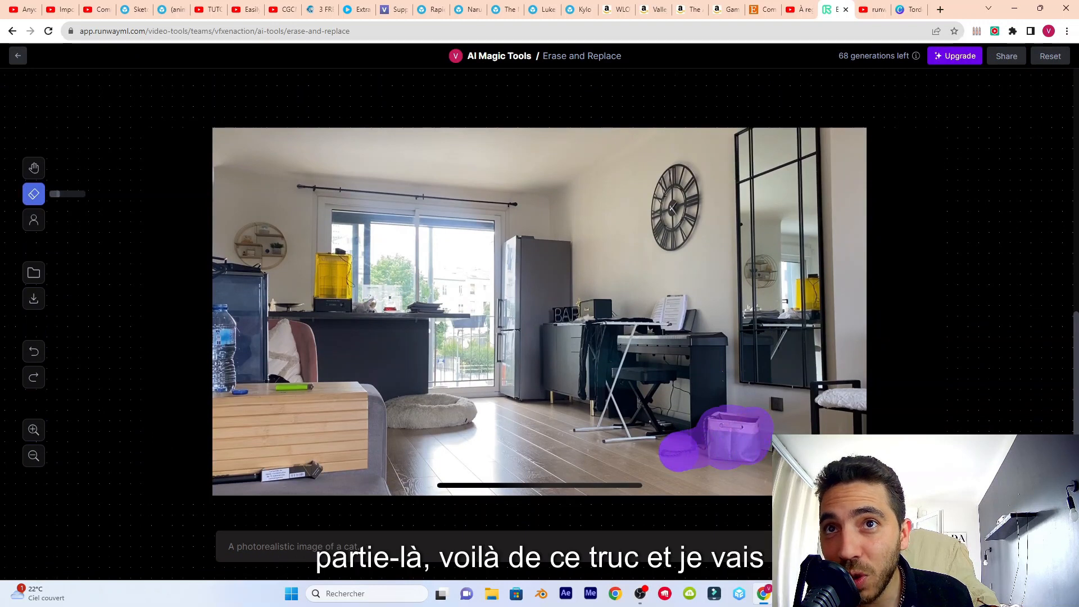
{"action": "left_click", "coordinate": [349, 546]}
{"action": "type", "text": "do"}
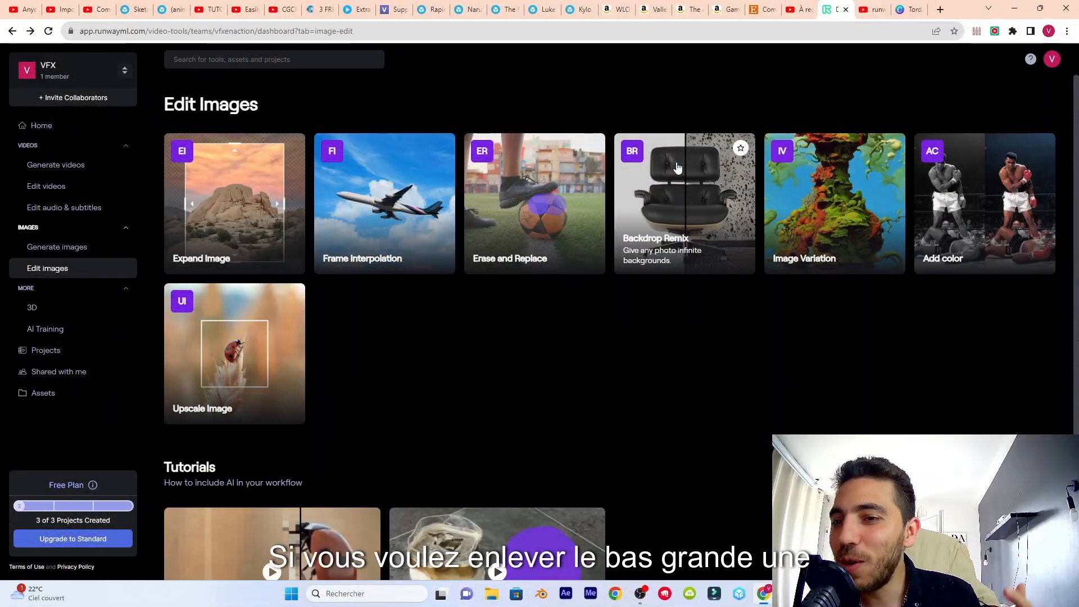
Load IMG_4335.jpeg into Backdrop Remix and generate a new background with the Bakery style and the scene "forest".
{"action": "left_click", "coordinate": [677, 168]}
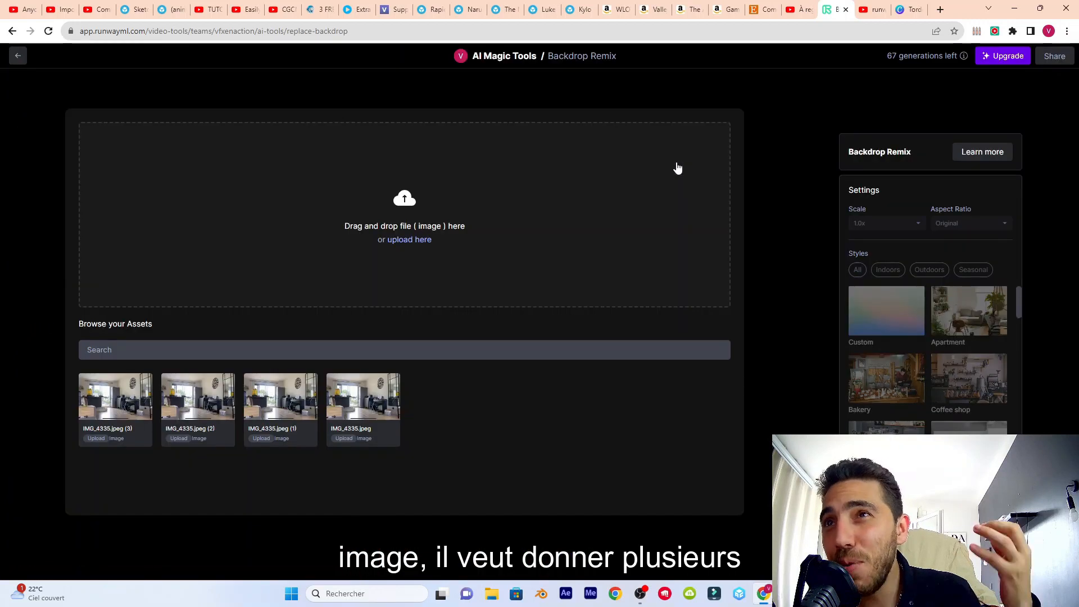
{"action": "left_click_drag", "start_coordinate": [360, 399], "coordinate": [366, 235]}
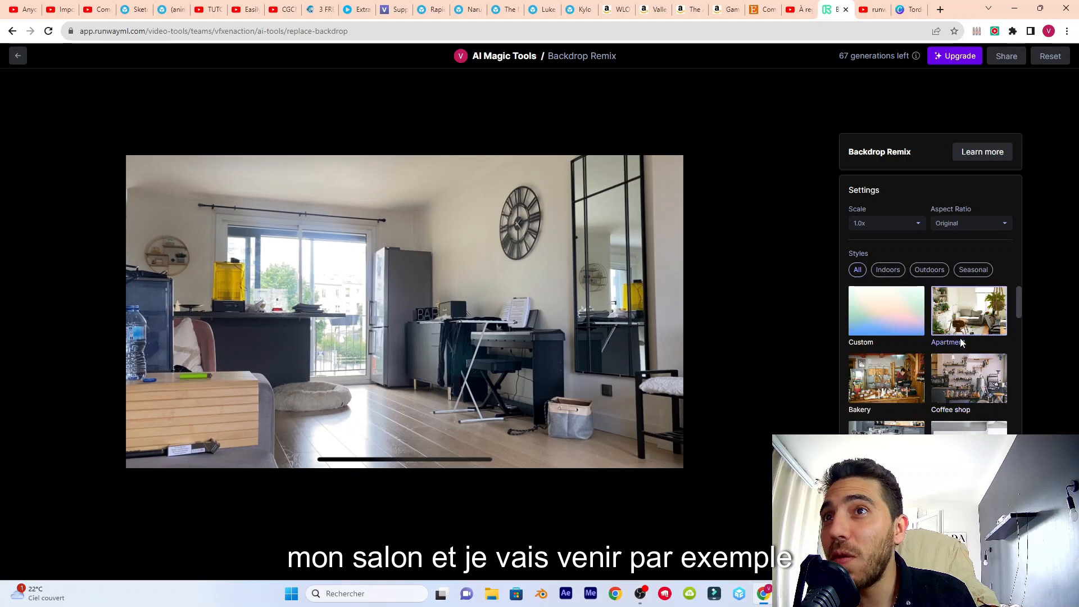
{"action": "left_click", "coordinate": [883, 382]}
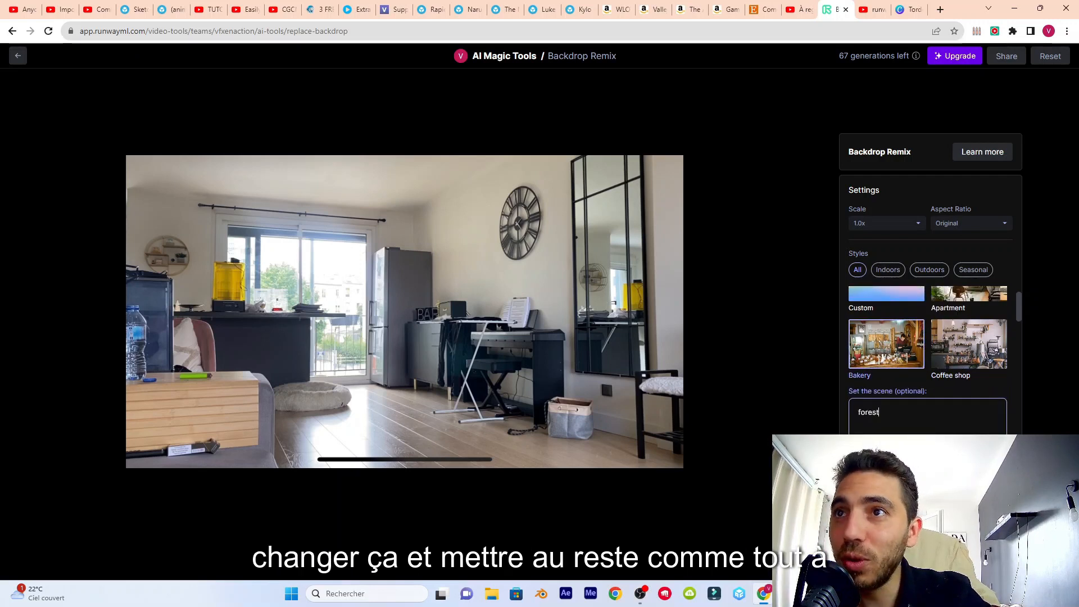
{"action": "left_click", "coordinate": [930, 496]}
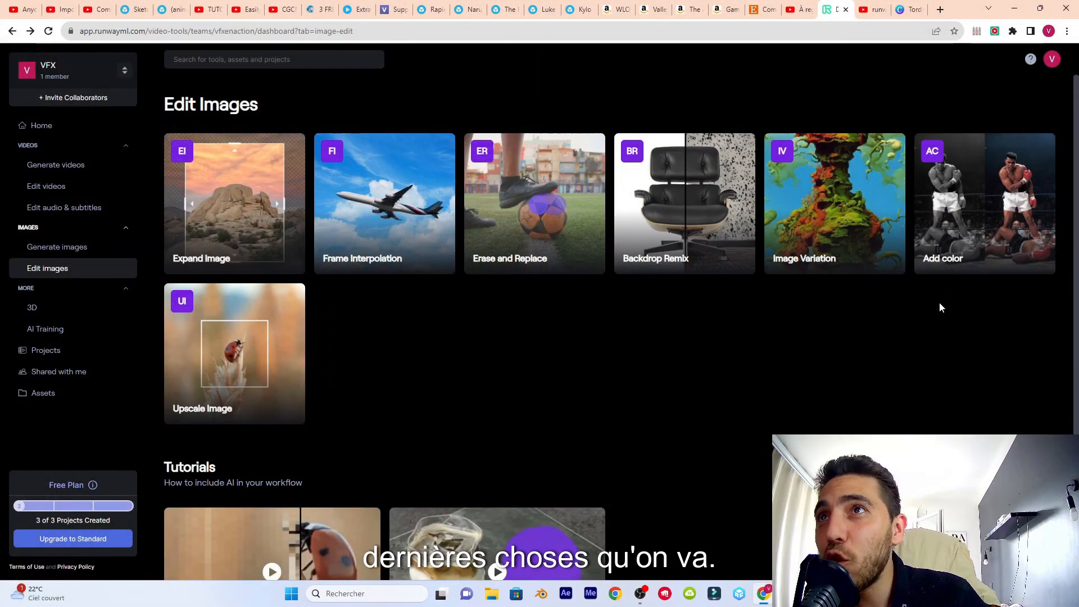
Open the Add color tool, load the IMG_4335.jpeg asset and colorize it.
{"action": "left_click", "coordinate": [975, 204]}
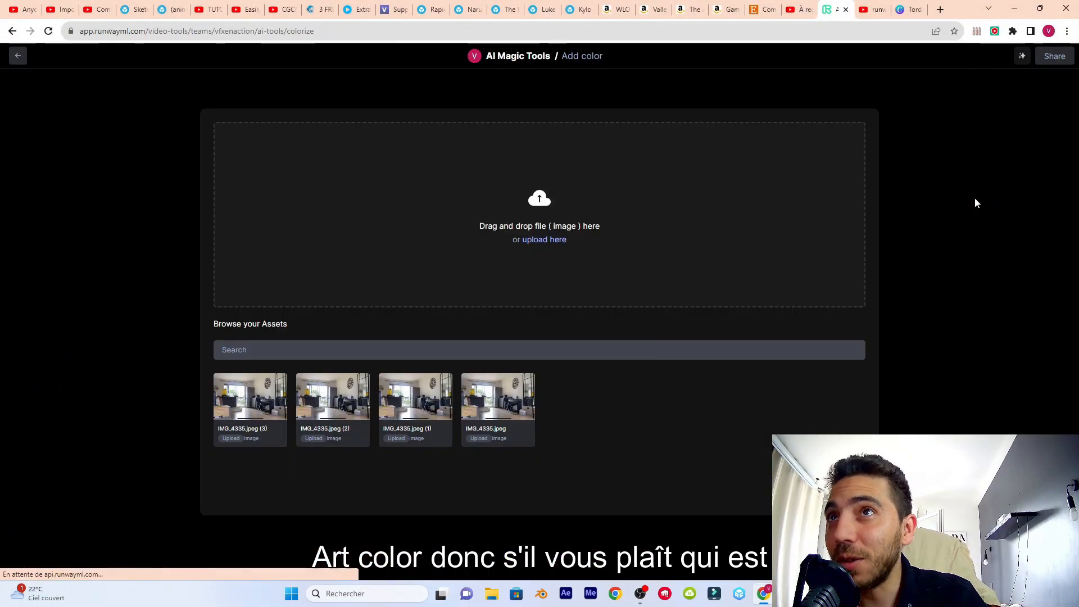
{"action": "left_click_drag", "start_coordinate": [498, 383], "coordinate": [511, 204]}
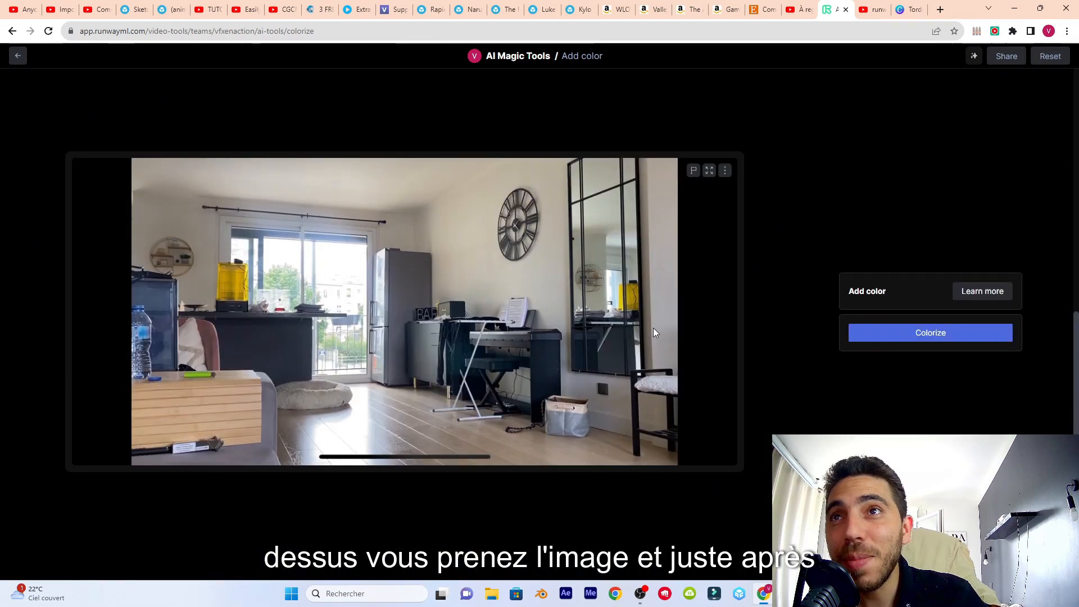
{"action": "left_click", "coordinate": [947, 335]}
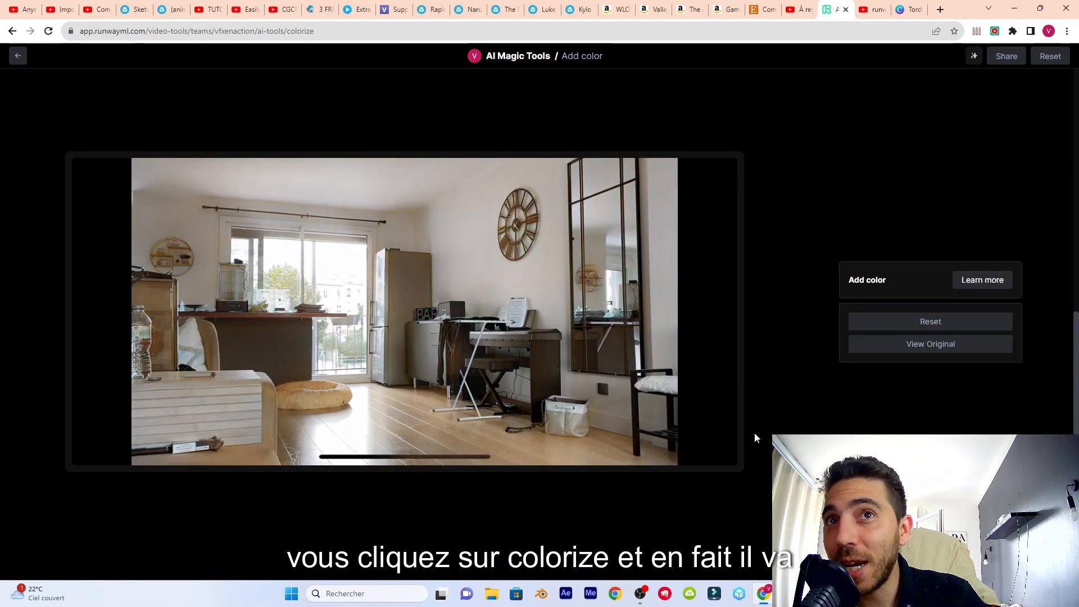